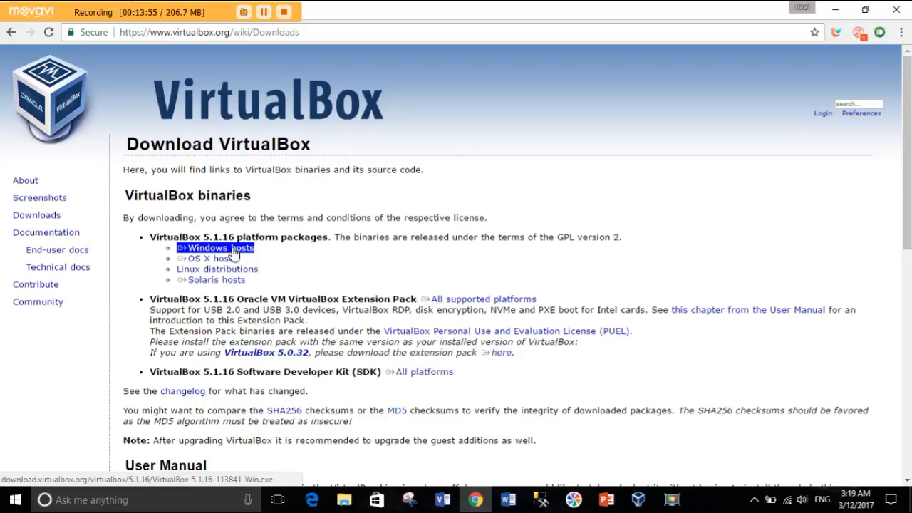
Download the VirtualBox 5.1.16 installer for Windows hosts.
left_click(233, 249)
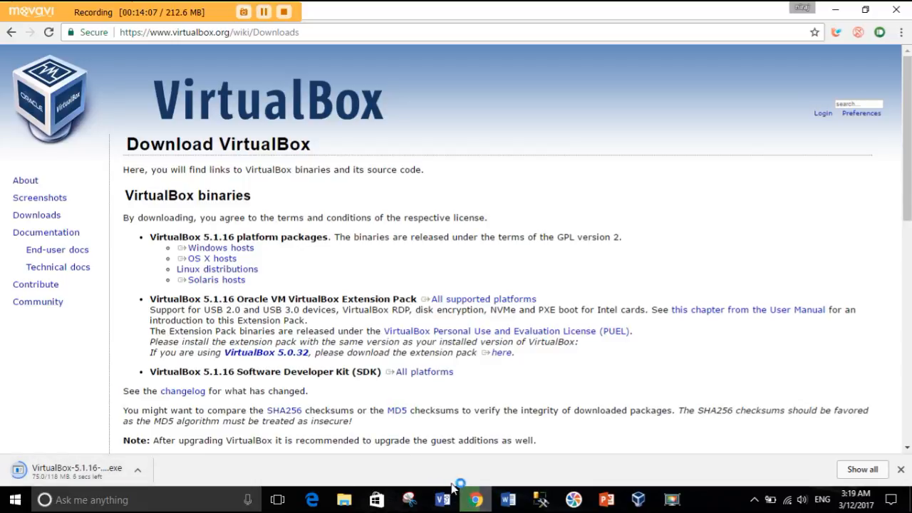
left_click(475, 499)
right_click(489, 199)
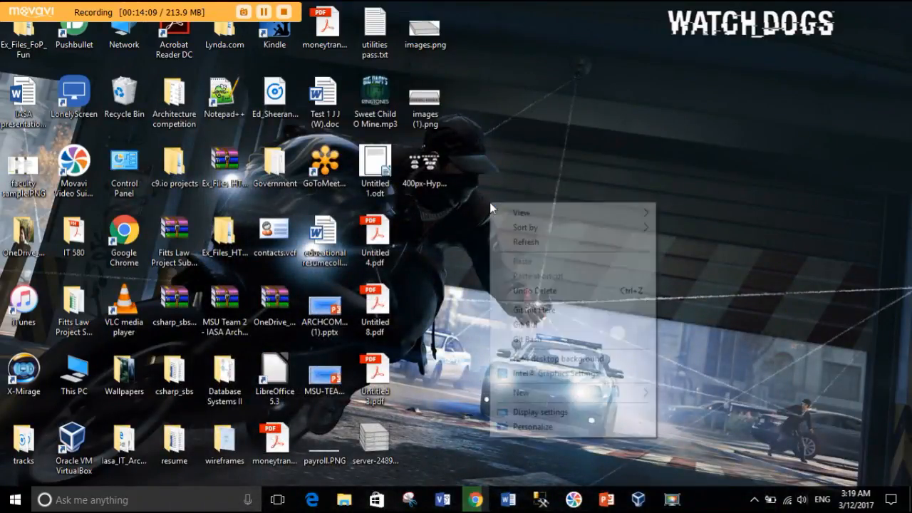
left_click(514, 240)
left_click(476, 499)
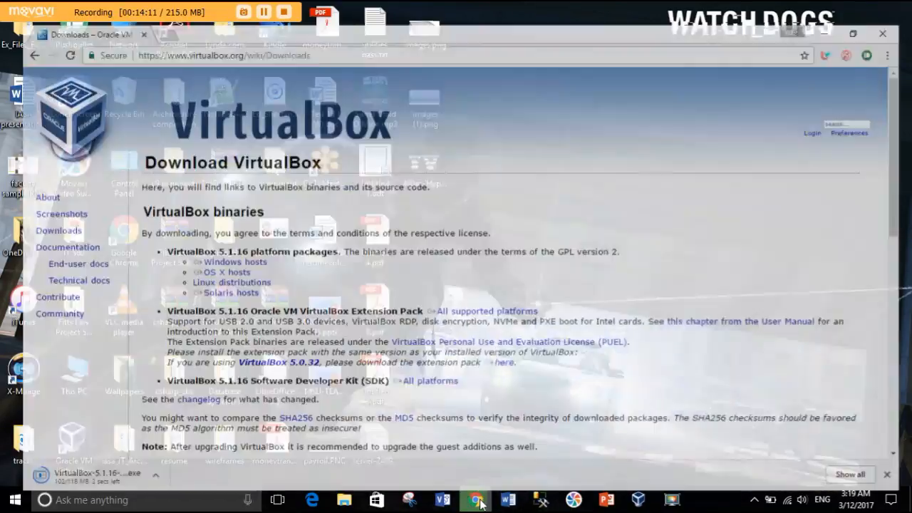
left_click(476, 500)
right_click(503, 175)
left_click(527, 214)
left_click(488, 505)
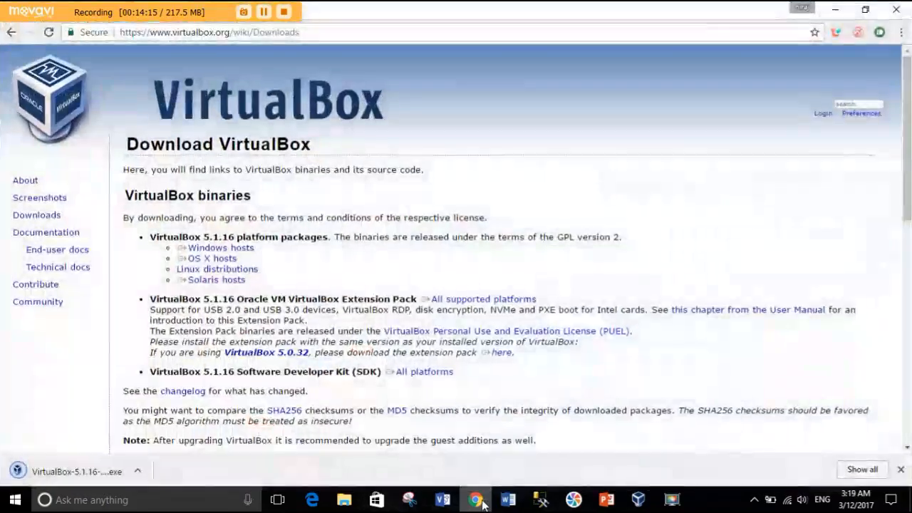
Switch to the Oracle VM VirtualBox Manager window.
left_click(477, 501)
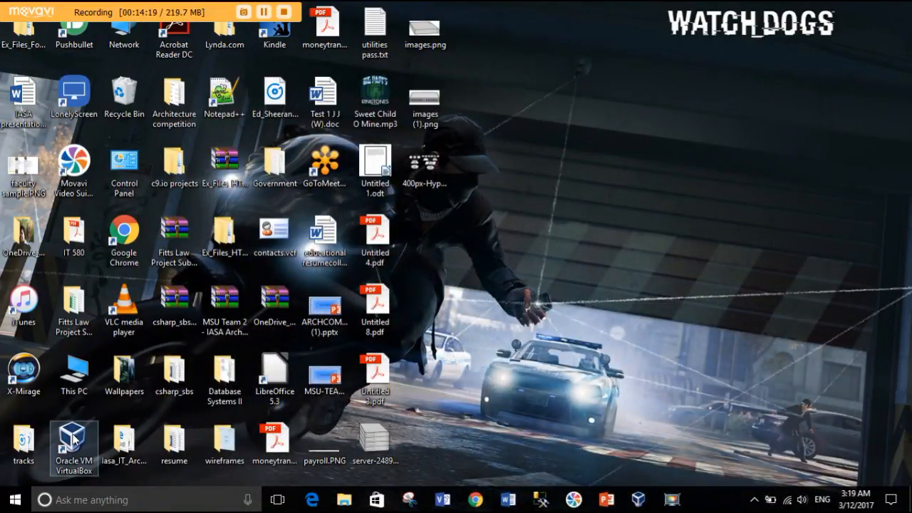
left_click(71, 435)
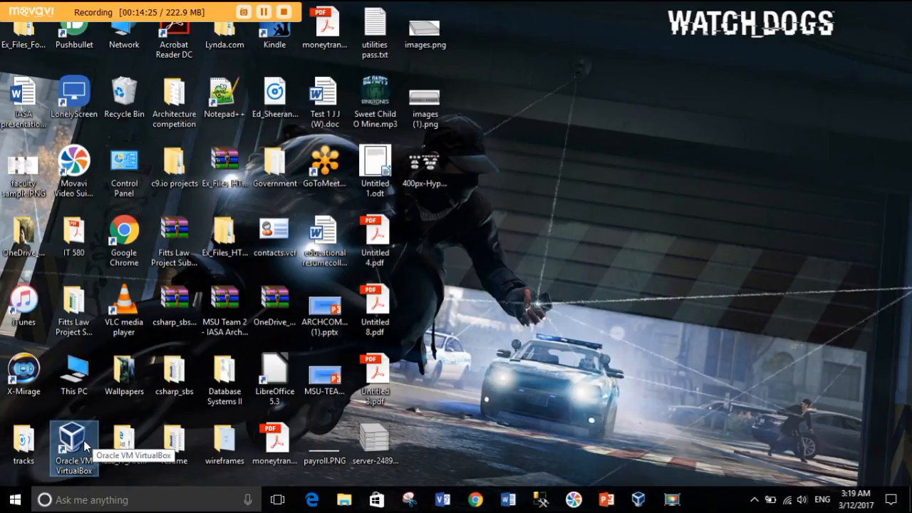
double_click(84, 445)
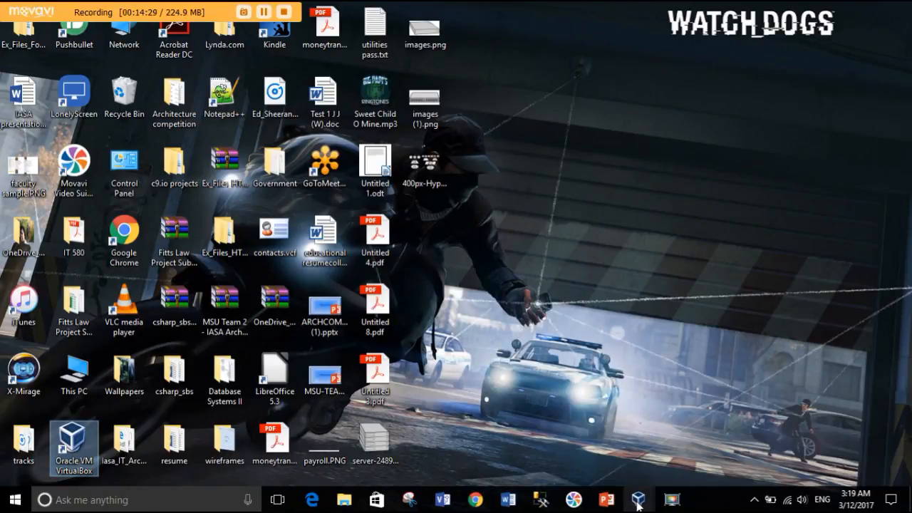
mouse_move(638, 502)
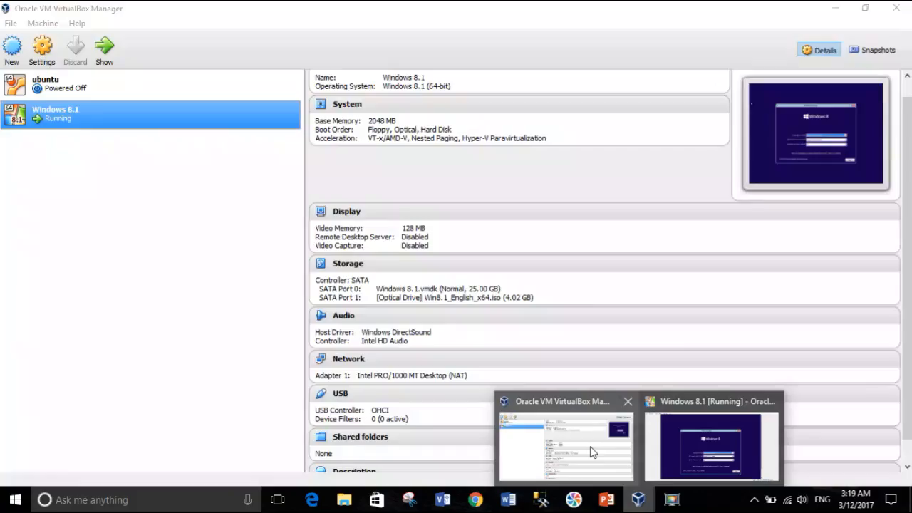
left_click(592, 453)
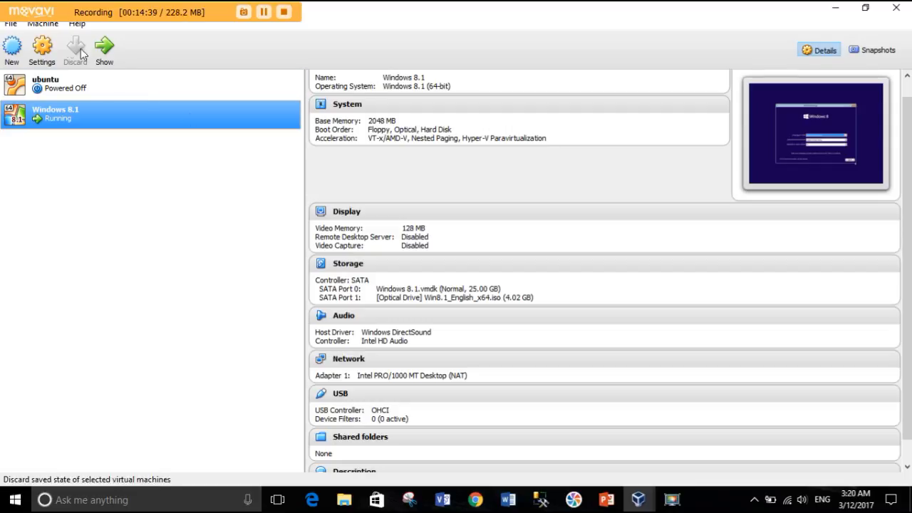
Open the VirtualBox preferences and look through the configurable keyboard shortcuts in the Input settings.
left_click(11, 24)
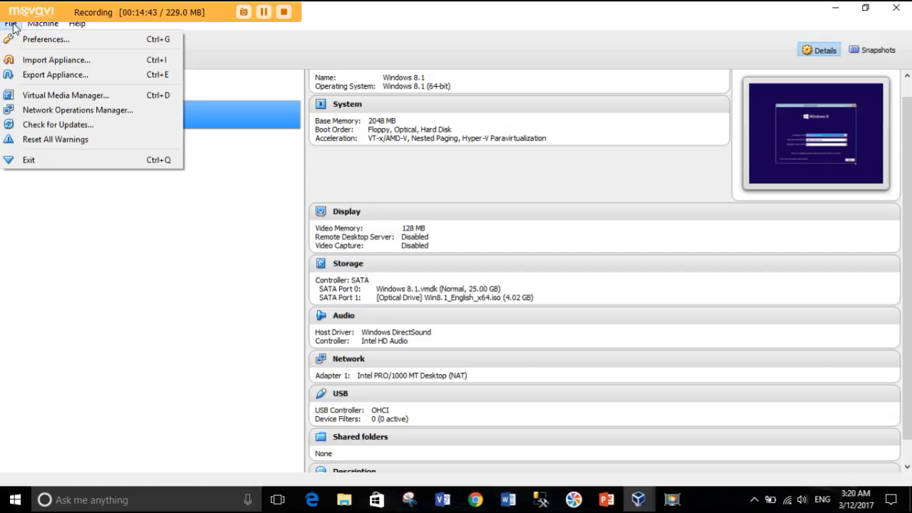
left_click(42, 40)
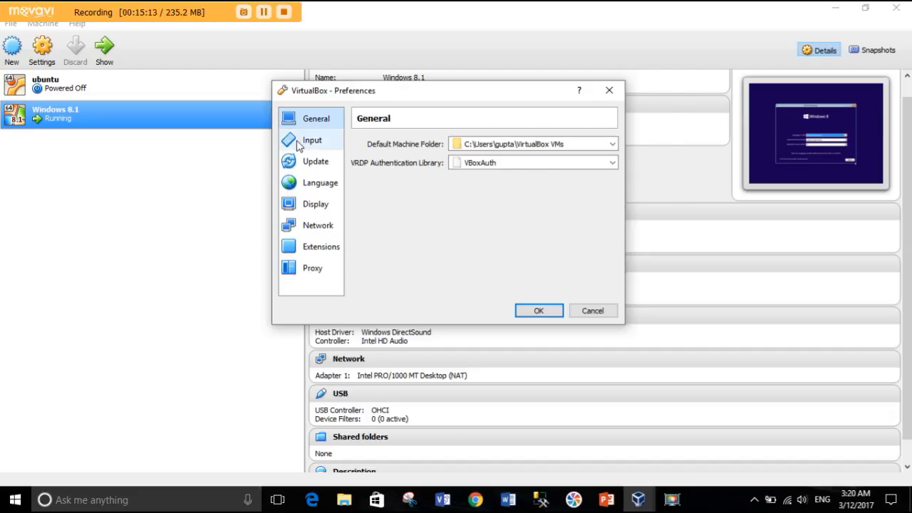
left_click(298, 142)
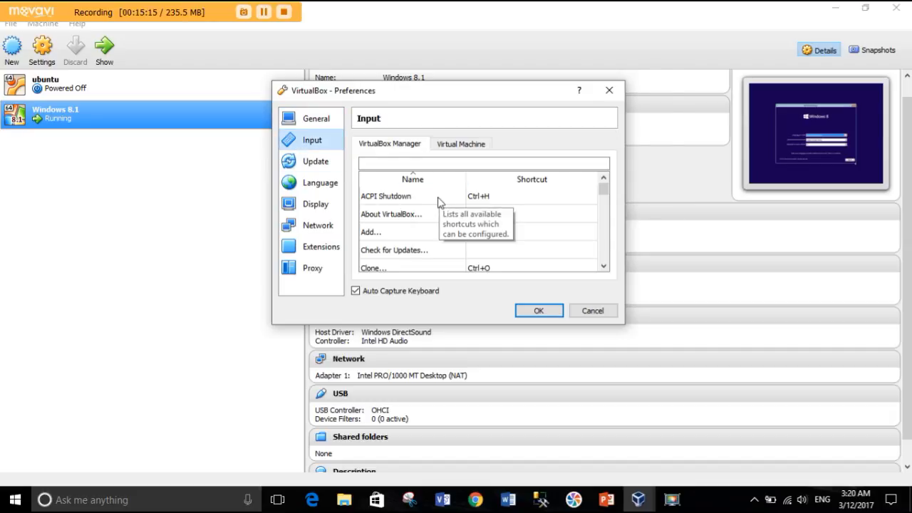
scroll(456, 228, "down", 6)
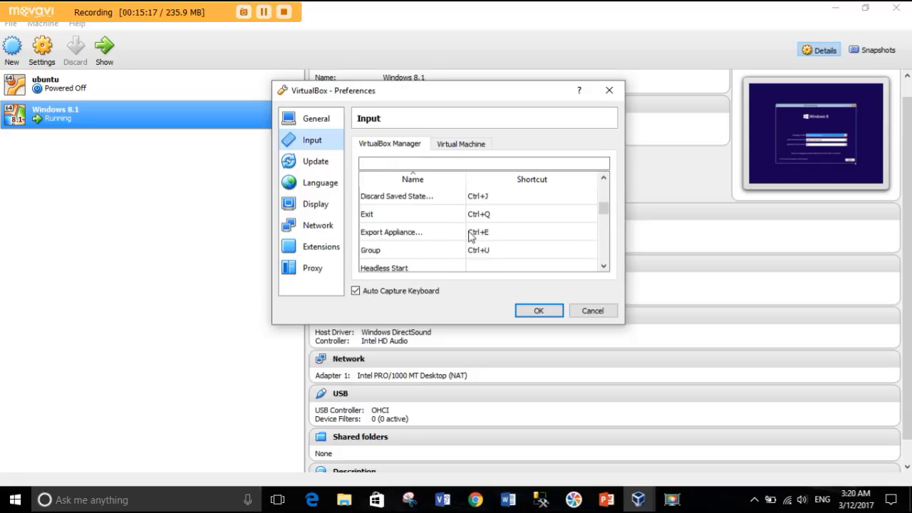
scroll(471, 236, "down", 4)
scroll(393, 212, "up", 10)
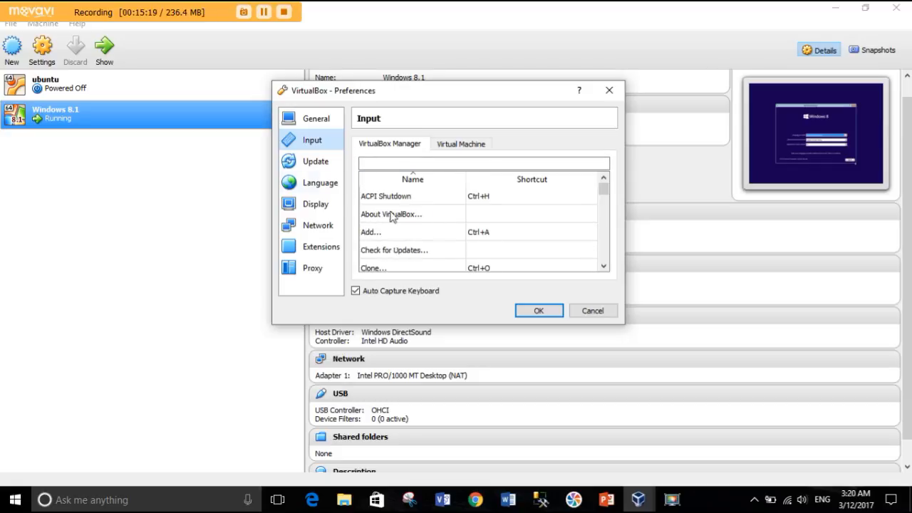
Review the Update, Language, Display, Network and Extensions preferences, including the guest screen size options and host-only networks, and close them without saving.
left_click(316, 162)
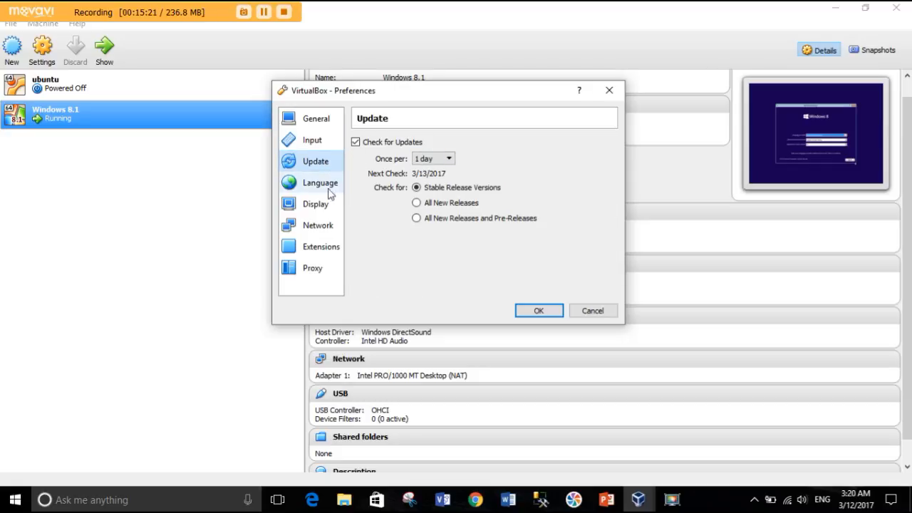
left_click(330, 187)
left_click(317, 206)
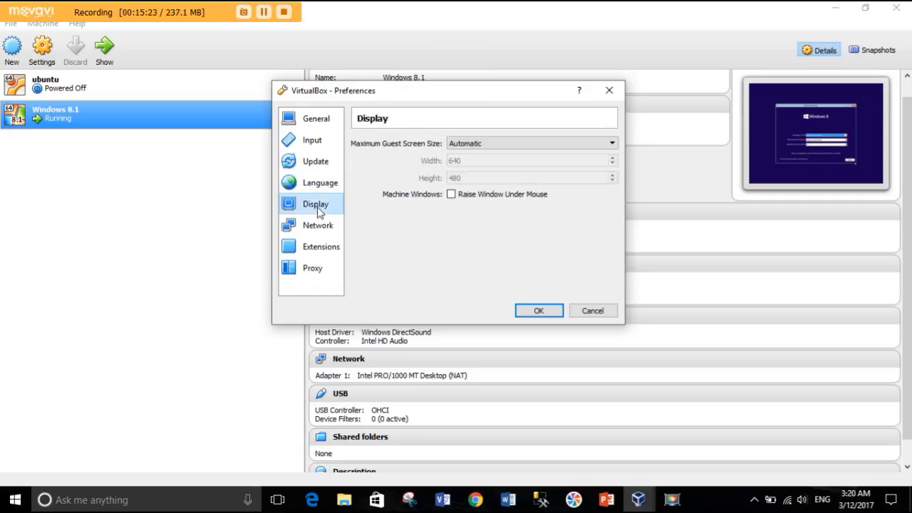
left_click(503, 145)
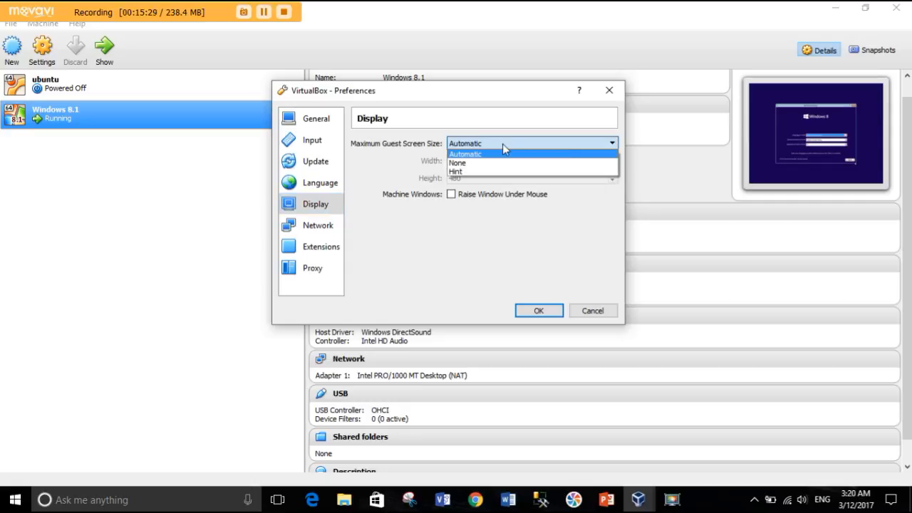
left_click(502, 146)
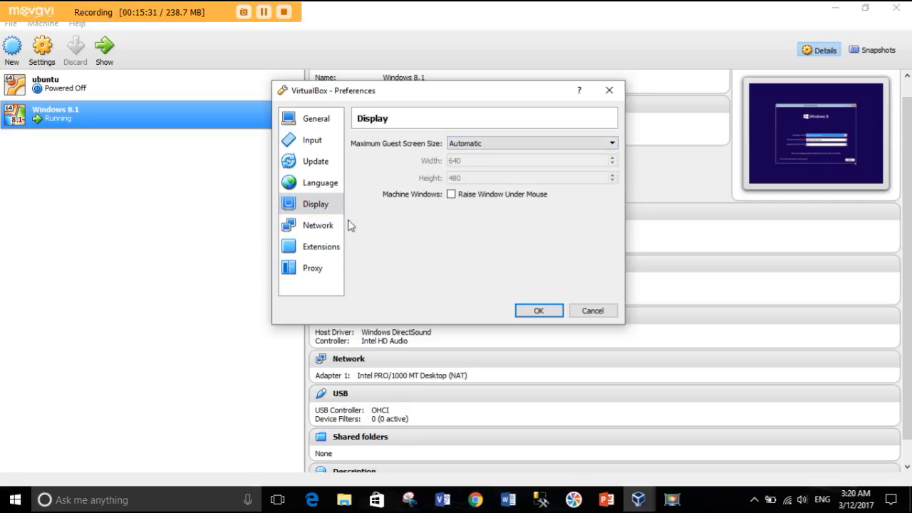
left_click(317, 225)
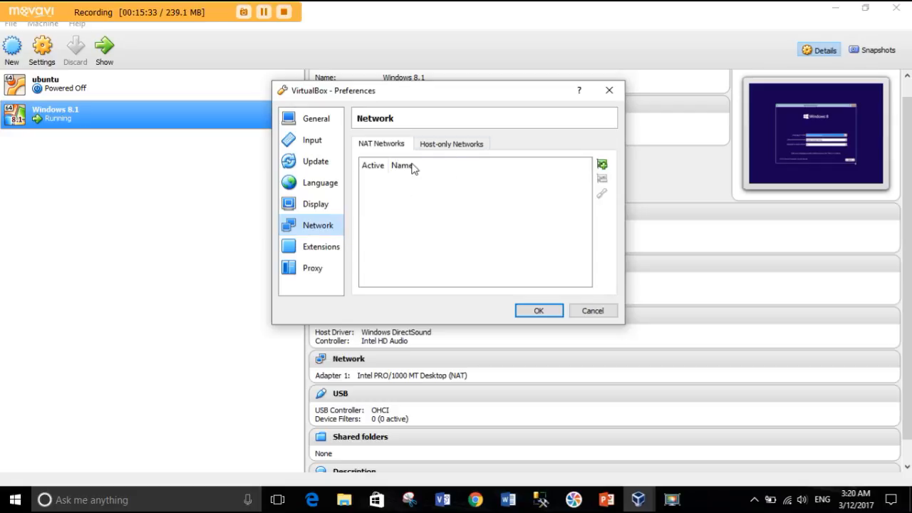
left_click(441, 143)
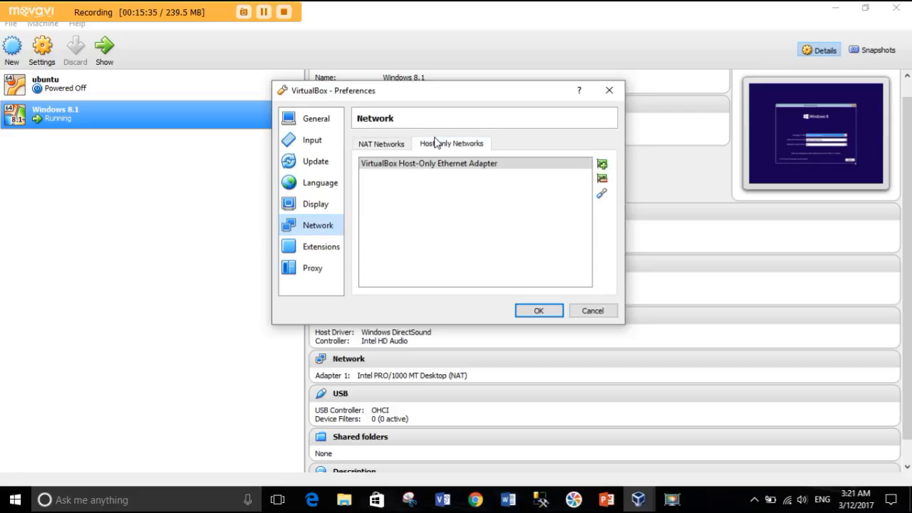
left_click(379, 143)
left_click(327, 251)
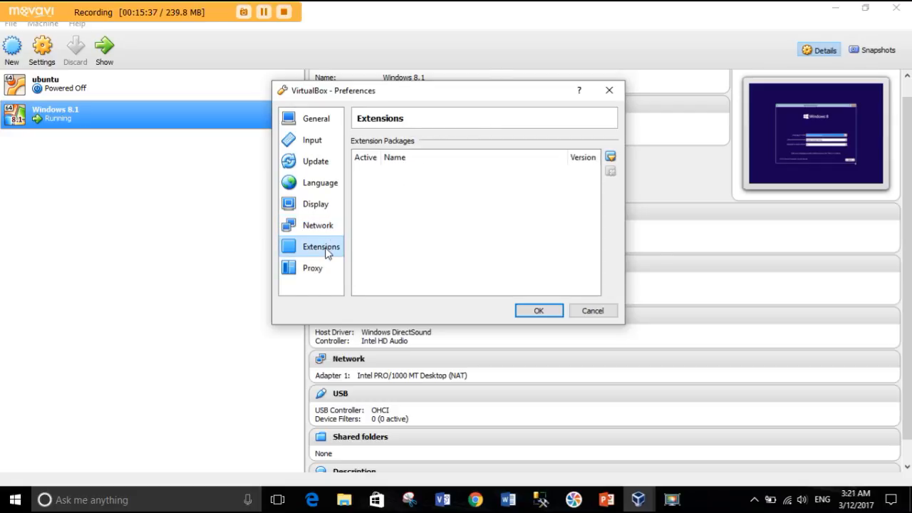
left_click(326, 232)
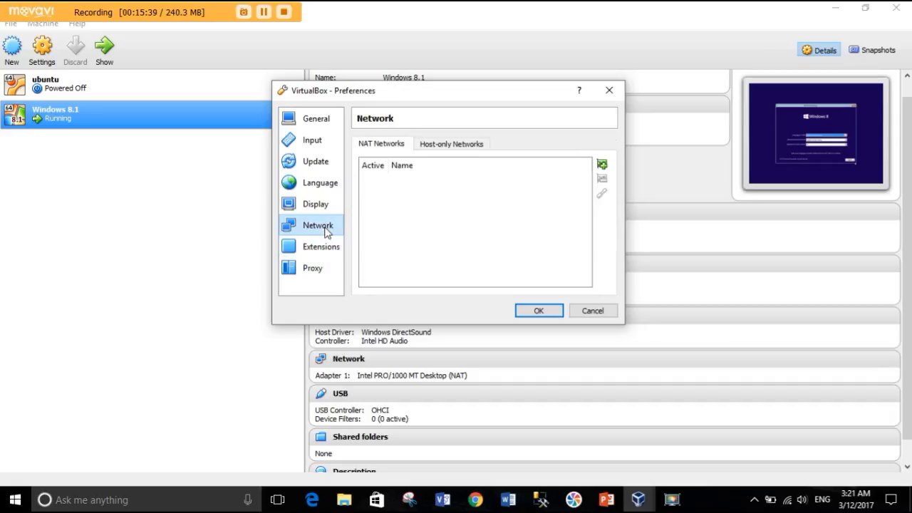
left_click(591, 311)
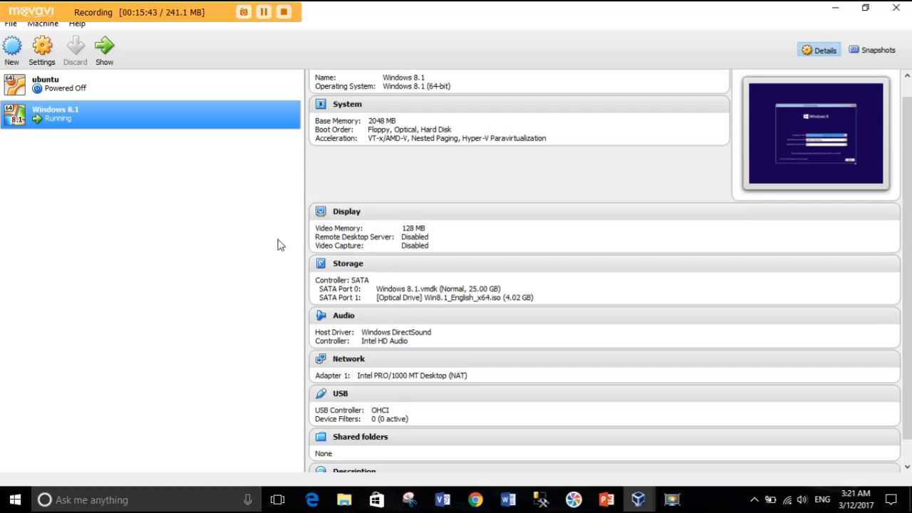
View the configuration details of the existing ubuntu and Windows 8.1 virtual machines.
left_click(11, 22)
left_click(54, 84)
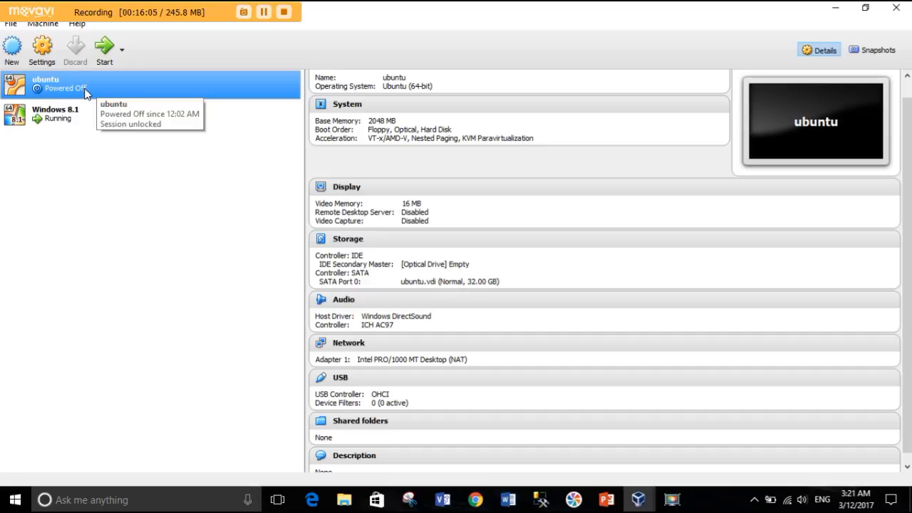
left_click(92, 128)
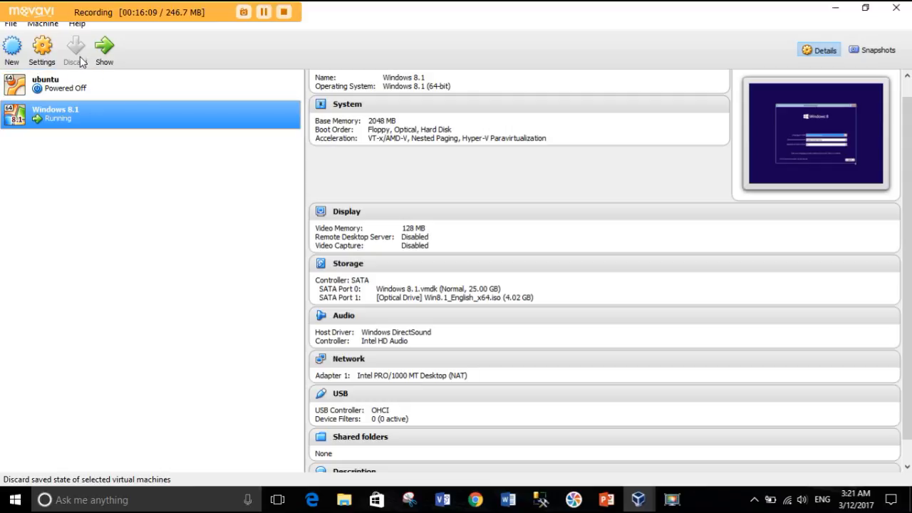
left_click(55, 84)
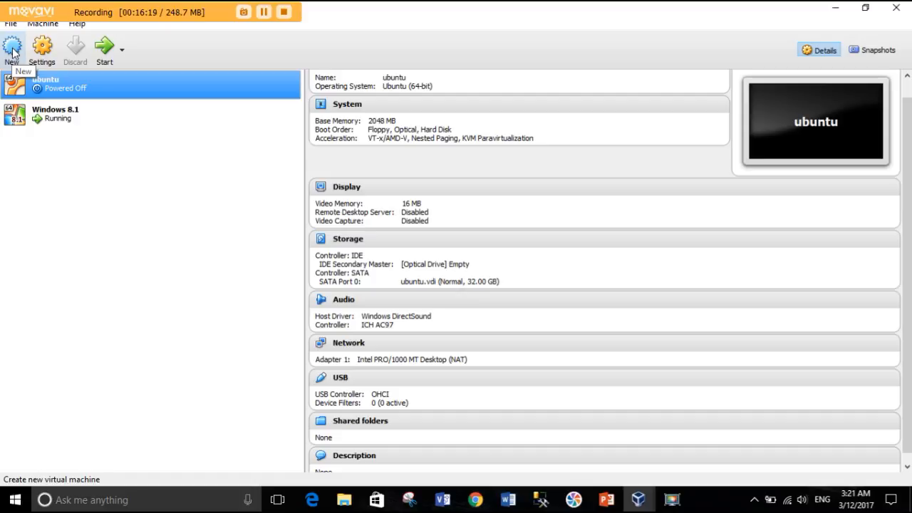
Start a new virtual machine with type Linux, version Debian (64-bit) and a memory size of 2048 MB.
left_click(12, 52)
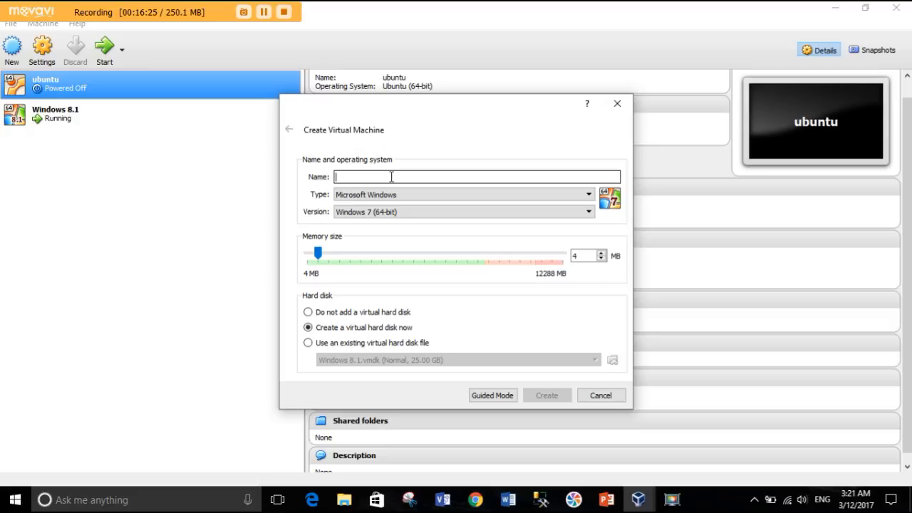
left_click(424, 194)
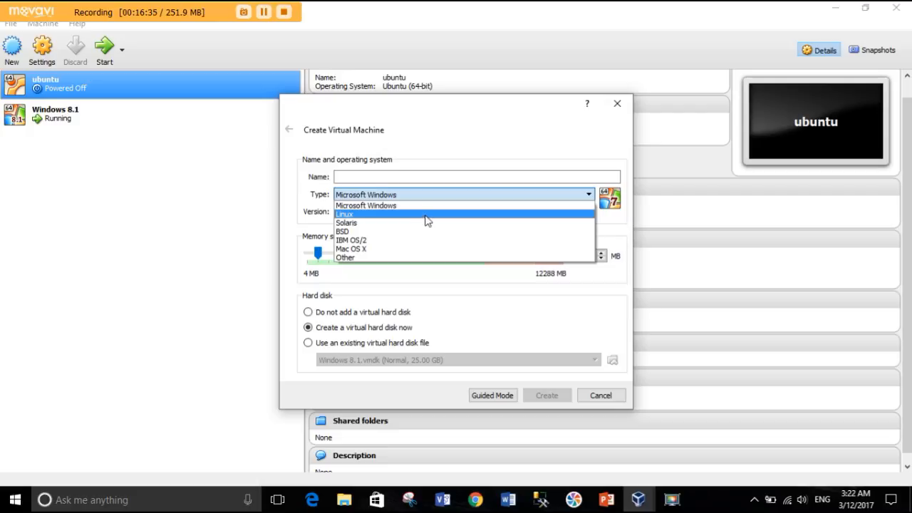
left_click(428, 257)
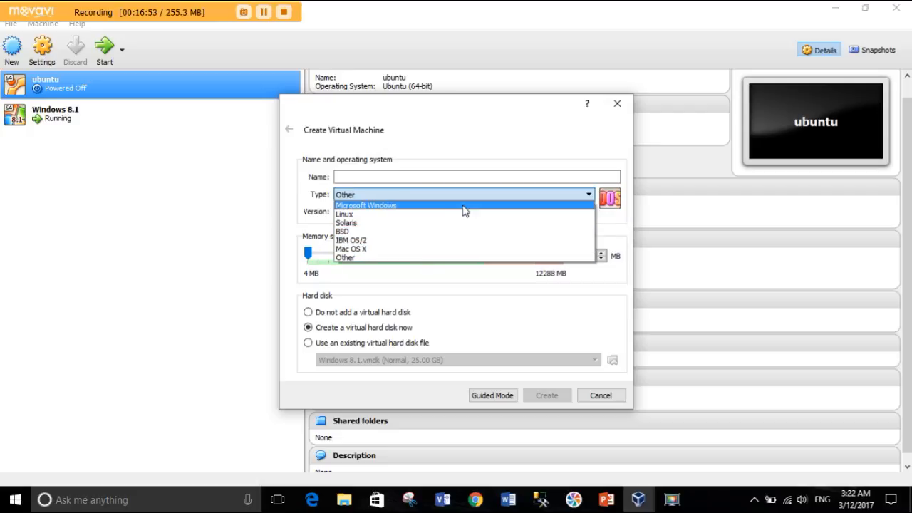
key("l")
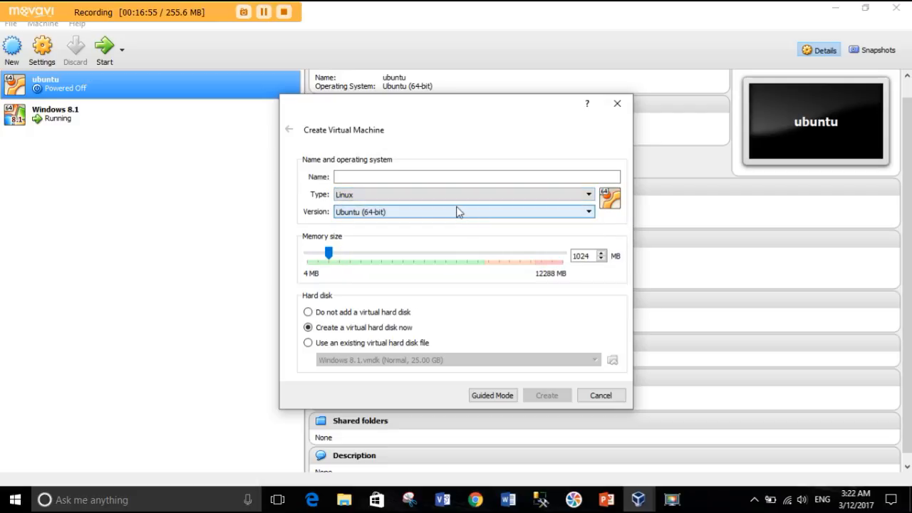
left_click(457, 214)
scroll(460, 243, "up", 5)
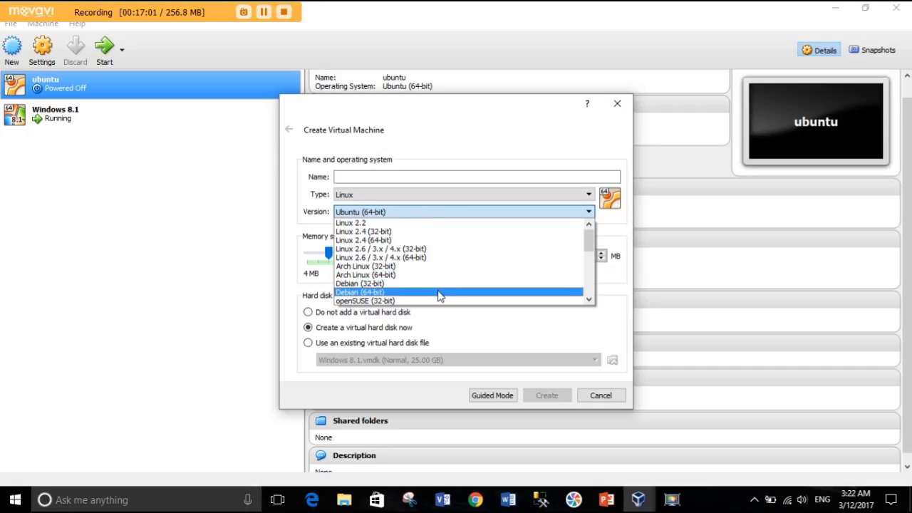
left_click(439, 293)
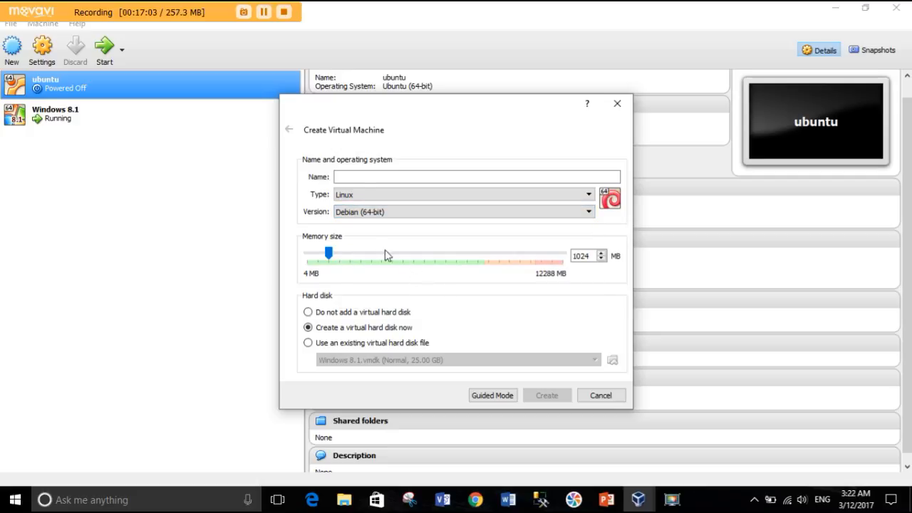
left_click_drag(330, 255, 356, 255)
Name the new virtual machine Kali and set its operating system type to Linux again.
left_click(354, 176)
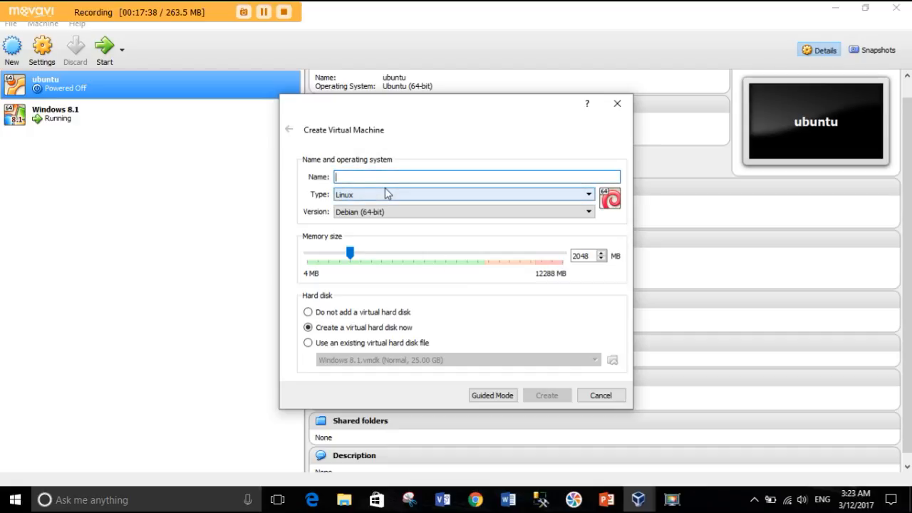
type("k")
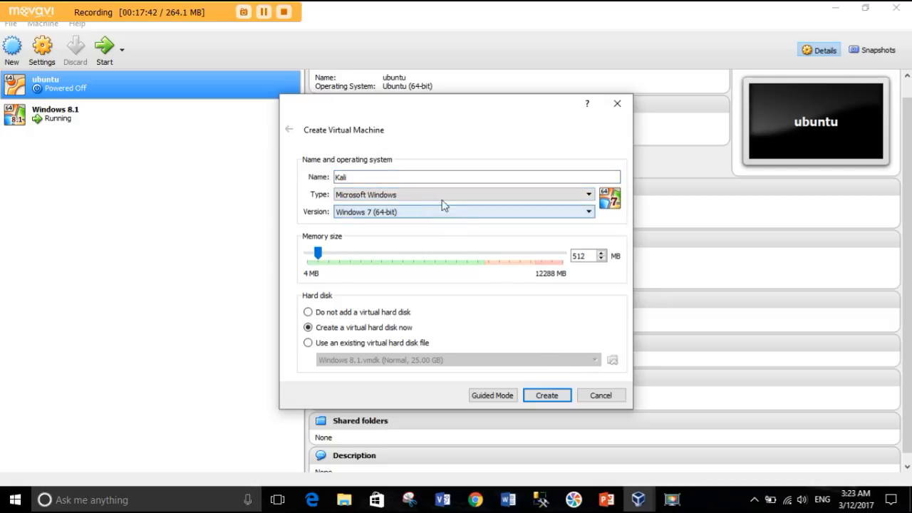
left_click(443, 196)
left_click(434, 215)
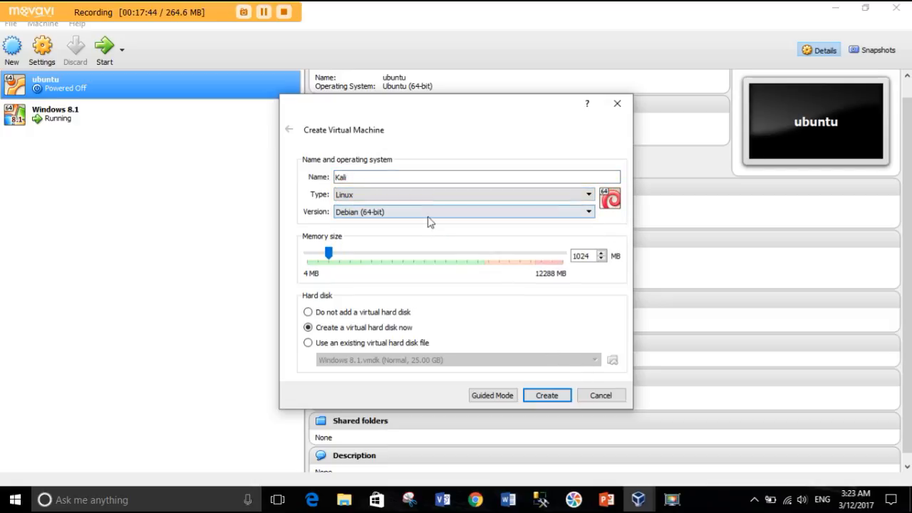
Set the Kali machine's memory to 2048 MB and create its 30.44 GB dynamically allocated VDI hard disk.
left_click_drag(329, 253, 354, 255)
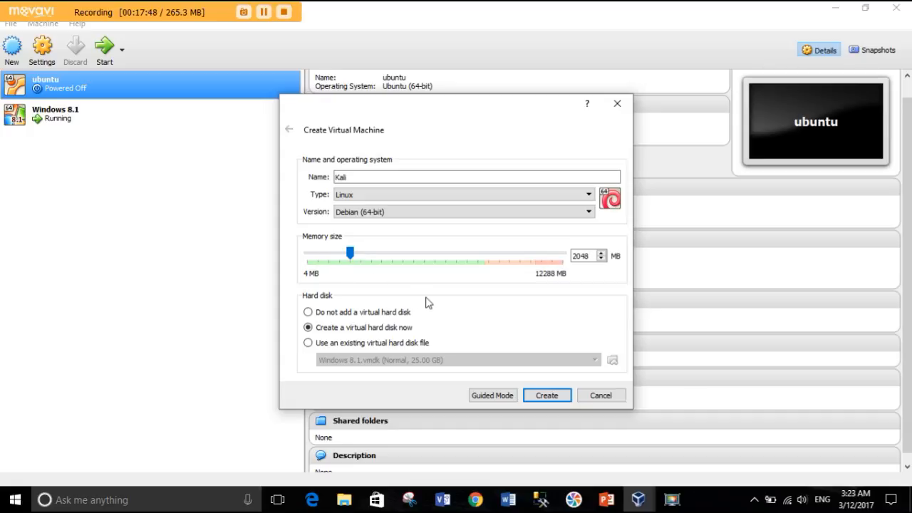
left_click(547, 395)
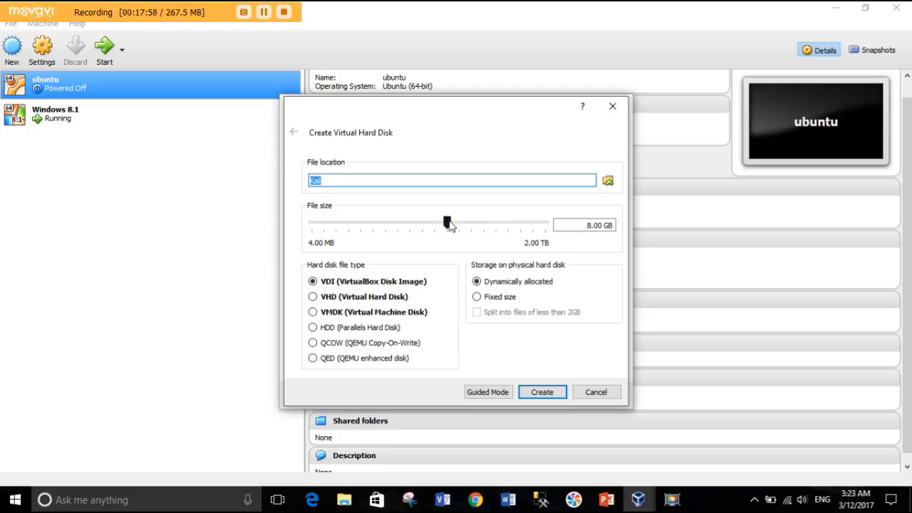
mouse_move(449, 221)
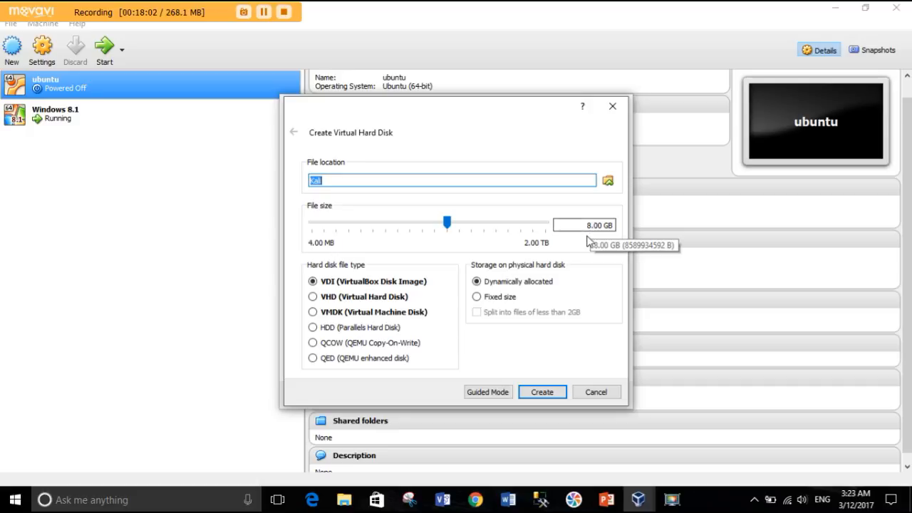
left_click_drag(448, 224, 470, 226)
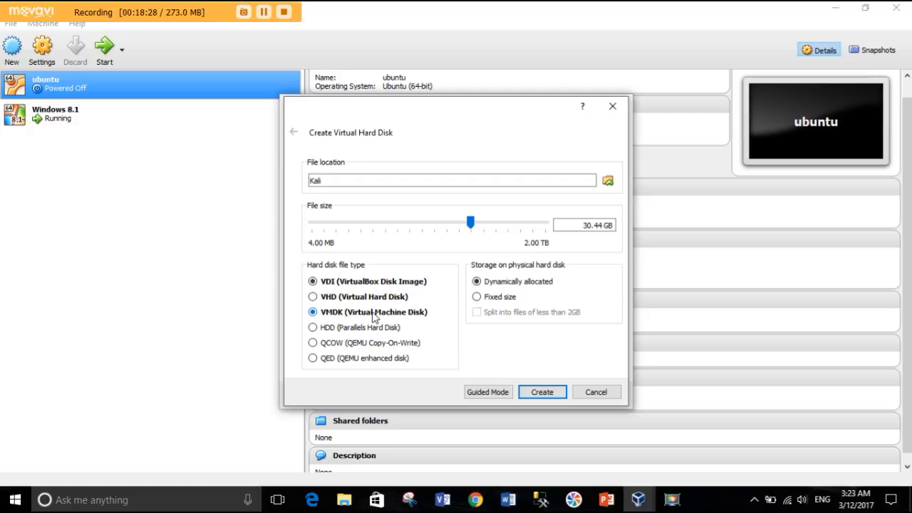
left_click(372, 313)
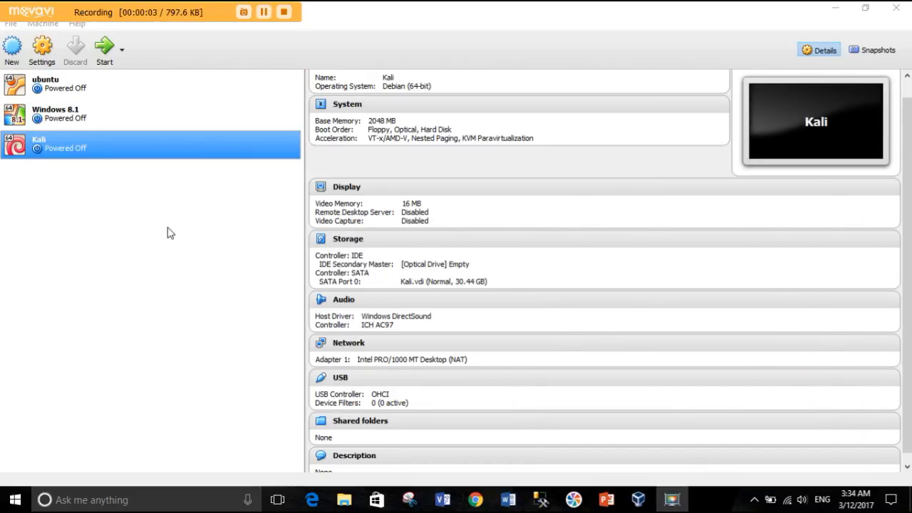
Compare the configuration details of the ubuntu, Windows 8.1 and Kali virtual machines.
left_click(75, 91)
left_click(76, 108)
left_click(73, 146)
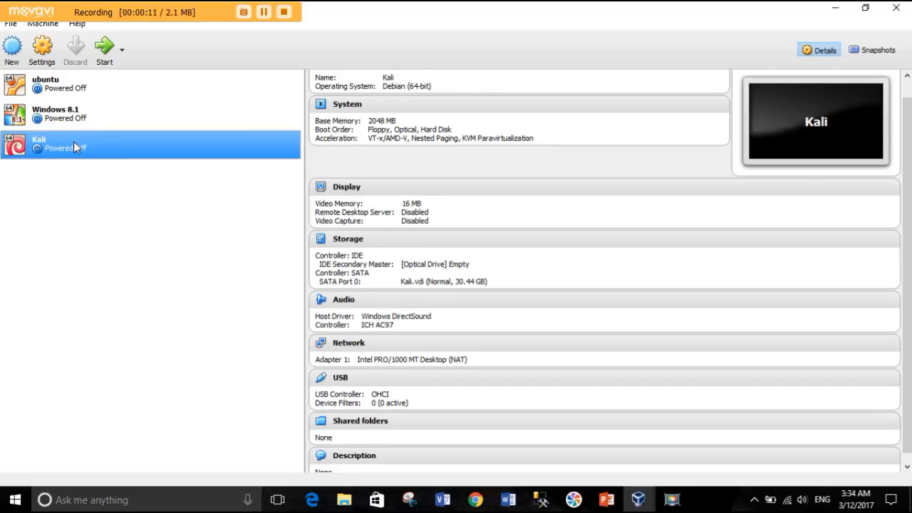
left_click(91, 90)
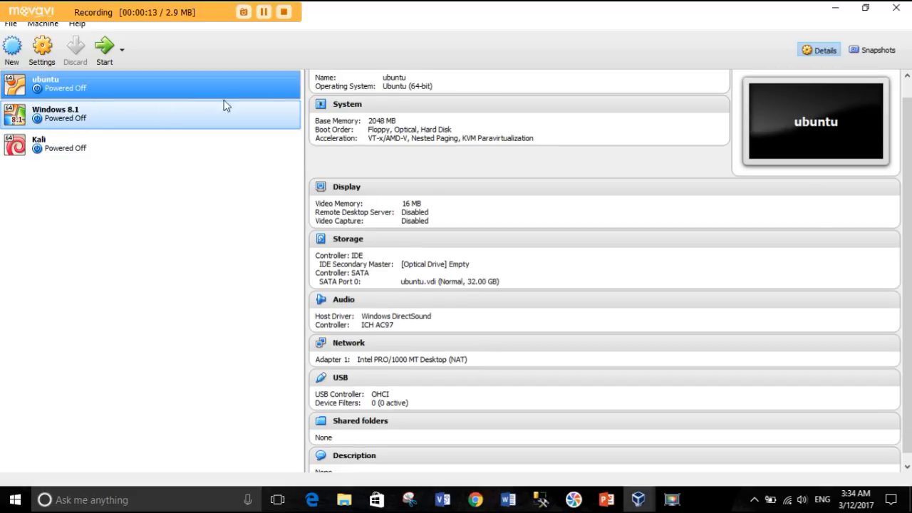
scroll(457, 181, "down", 1)
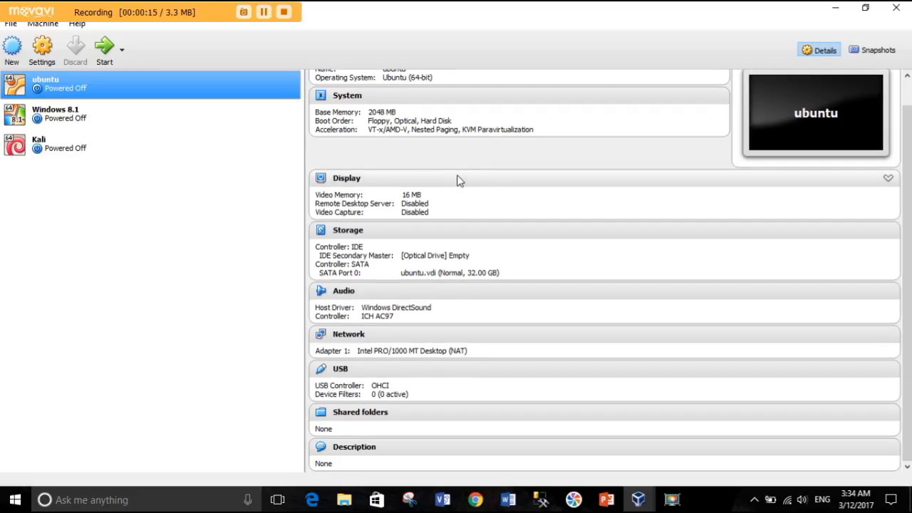
scroll(399, 143, "up", 1)
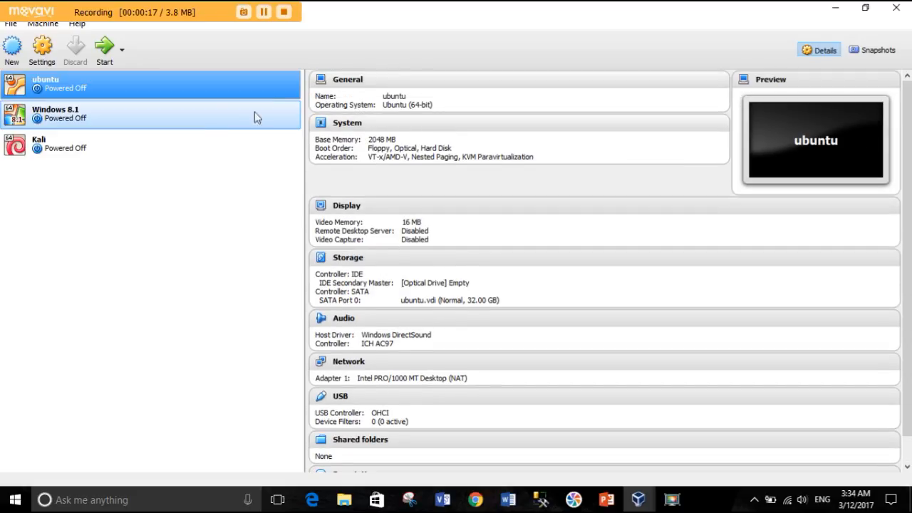
left_click(217, 123)
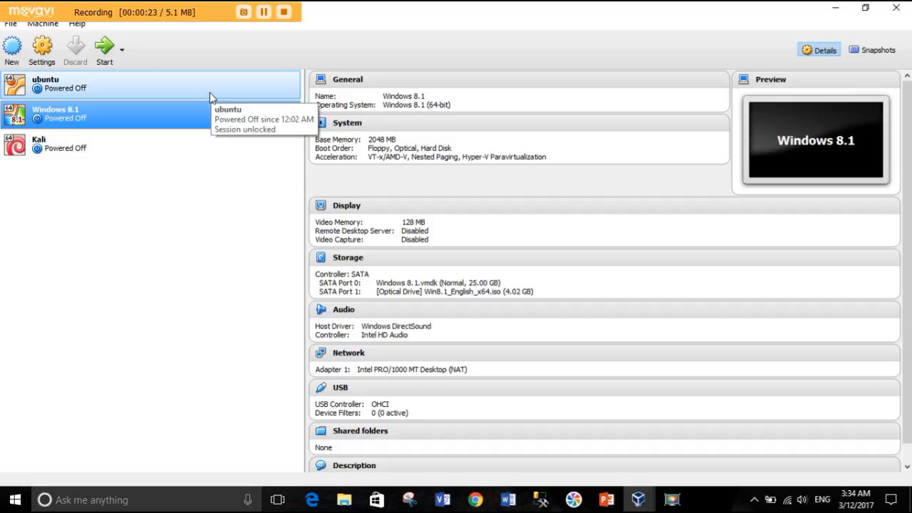
left_click(210, 96)
left_click(206, 114)
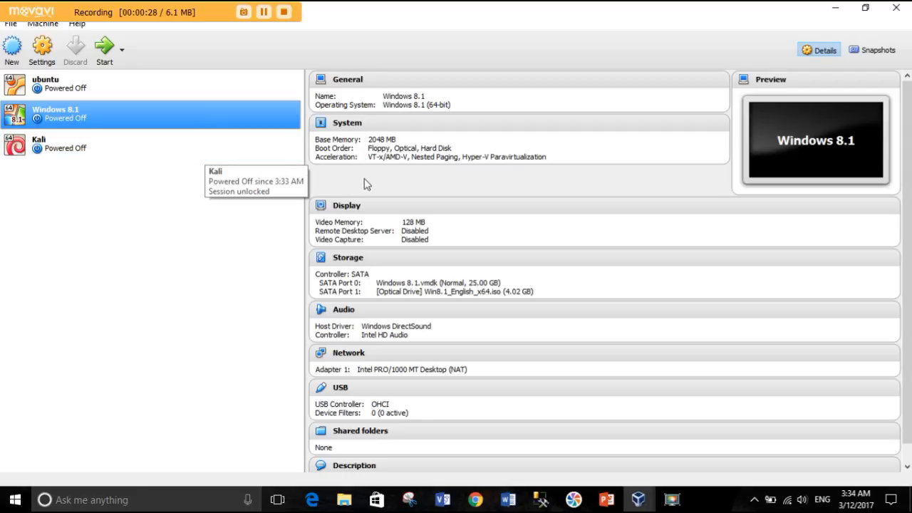
Start the Kali virtual machine.
left_click(192, 144)
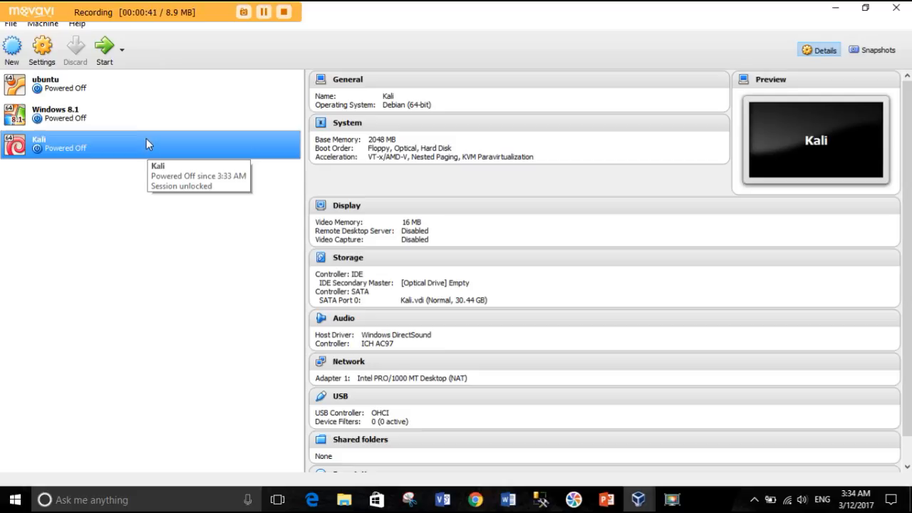
left_click(123, 51)
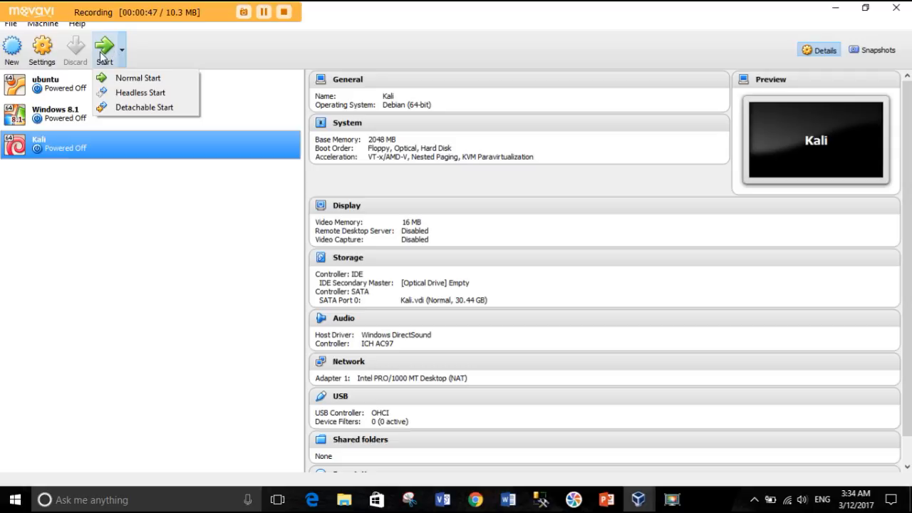
left_click(102, 57)
left_click(102, 57)
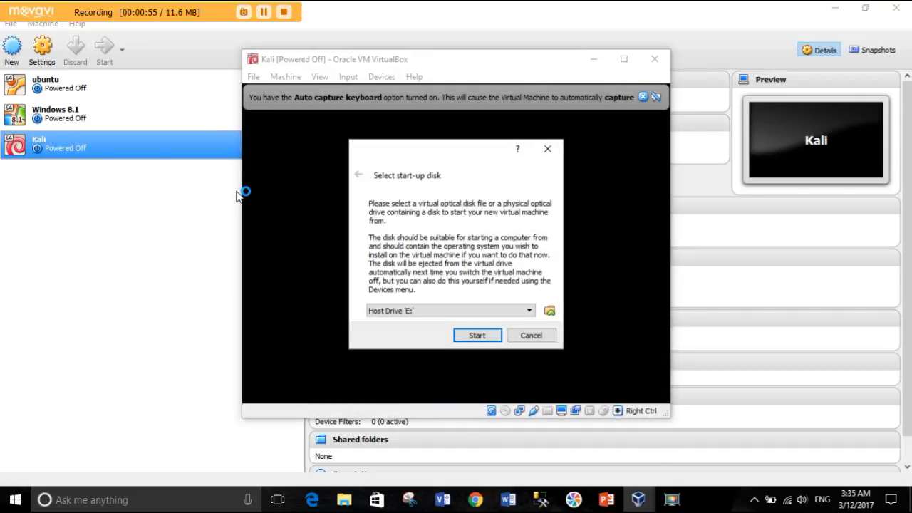
Choose kali-linux-2016.2-amd64.iso from the Database (D:) drive as the start-up disk and boot the machine from it.
left_click(549, 312)
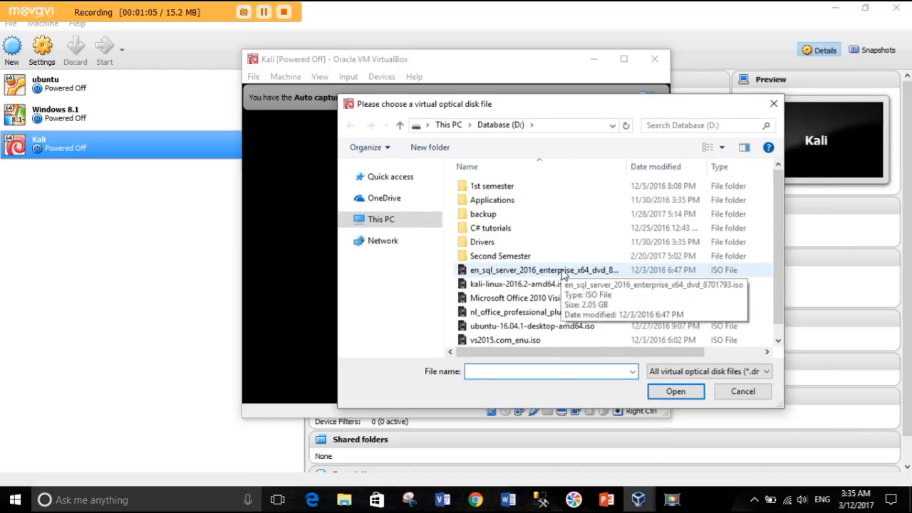
scroll(563, 274, "down", 1)
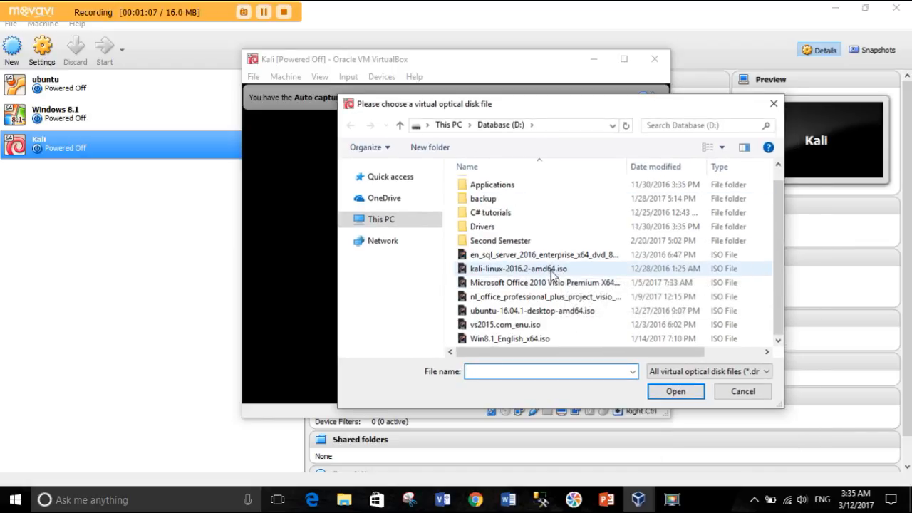
left_click(552, 271)
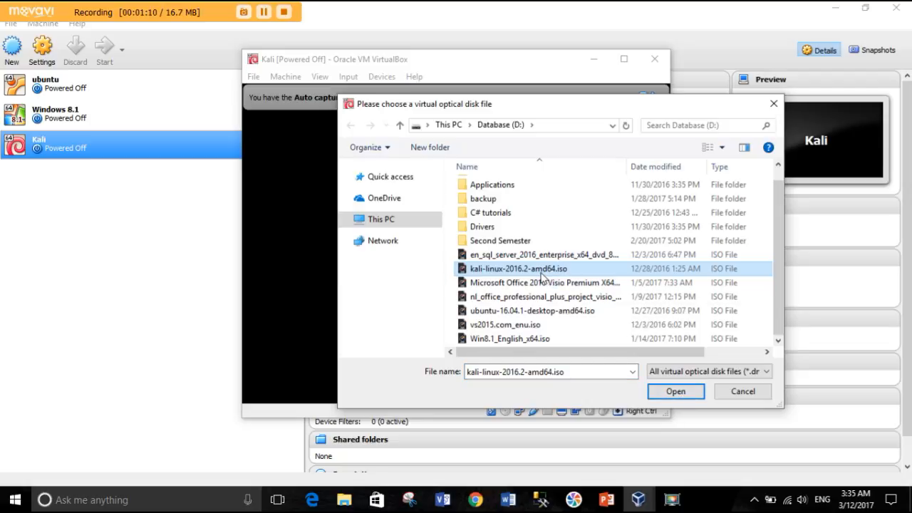
left_click(666, 396)
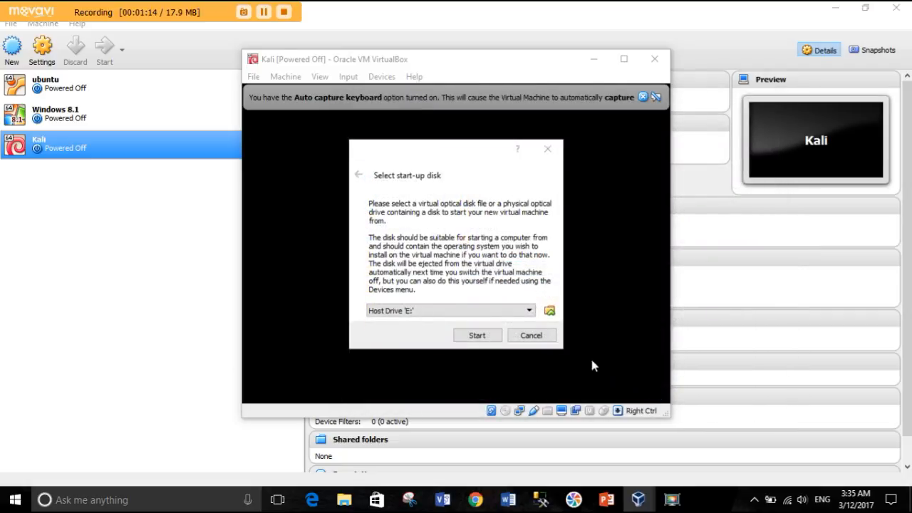
left_click(478, 336)
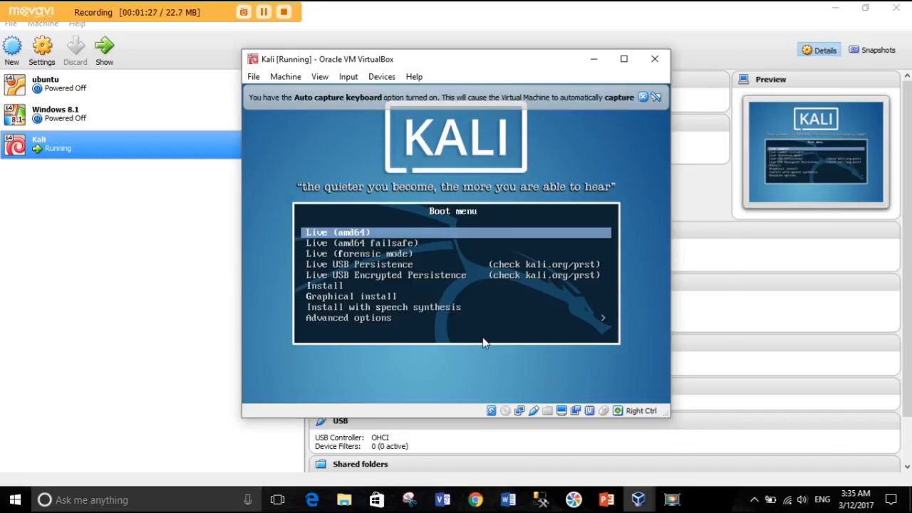
Launch the Graphical install option from the Kali boot menu.
key("Down")
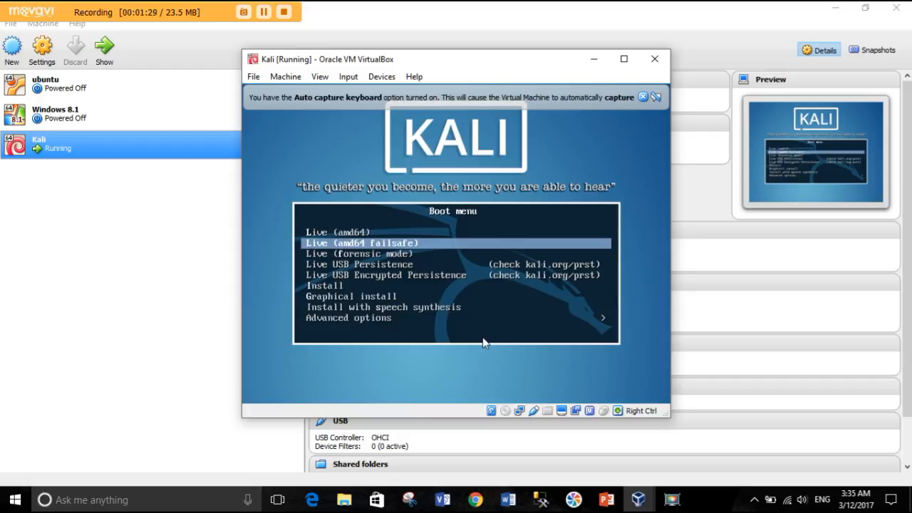
key("Down")
key("Down")
key("Down")
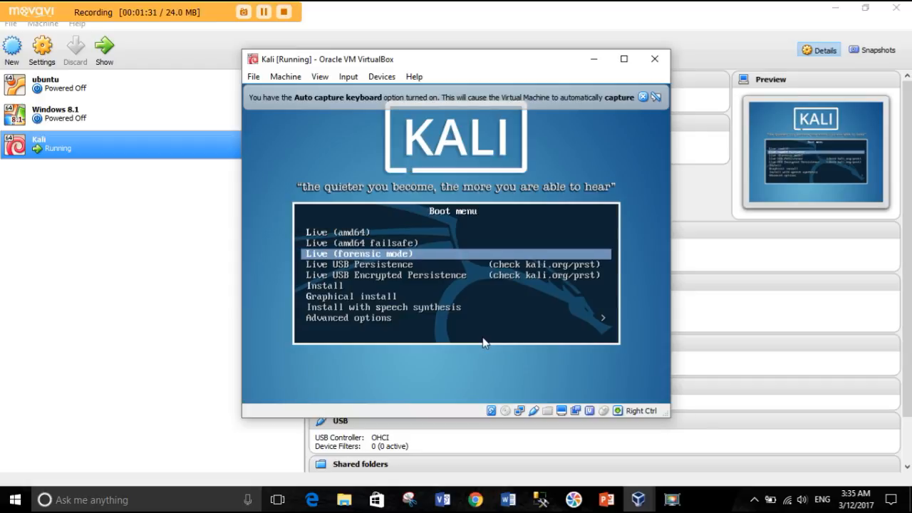
key("Down")
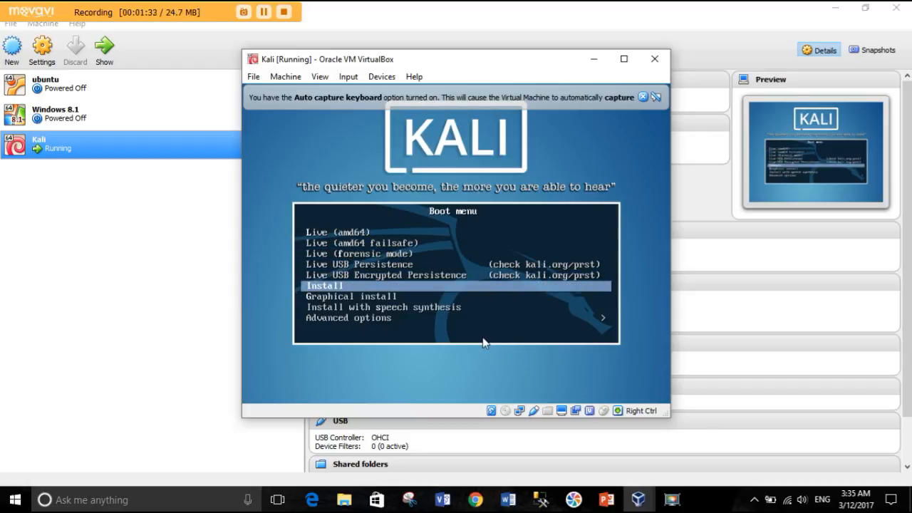
key("Down")
key("Up")
key("Down")
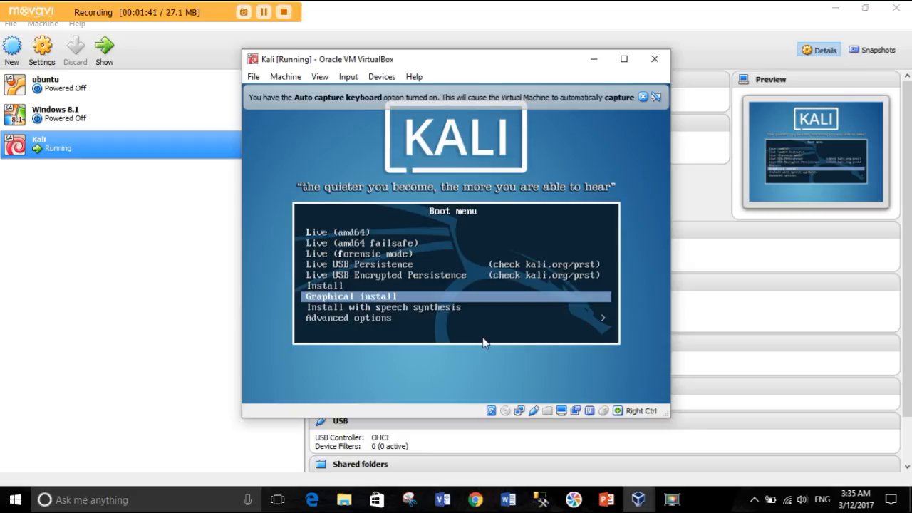
key("Return")
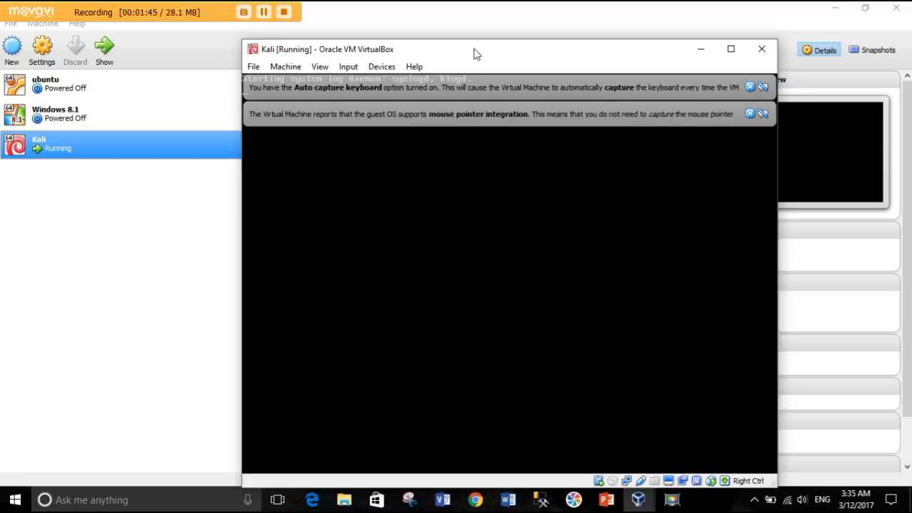
Move the Kali machine's window up to fit the screen and dismiss the keyboard capture and mouse pointer integration notices.
left_click_drag(474, 49, 440, 32)
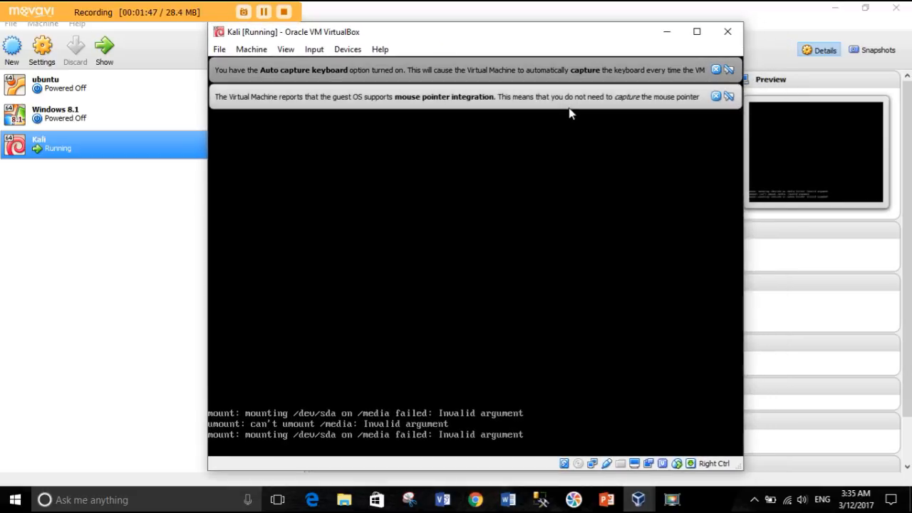
left_click(716, 97)
left_click(716, 69)
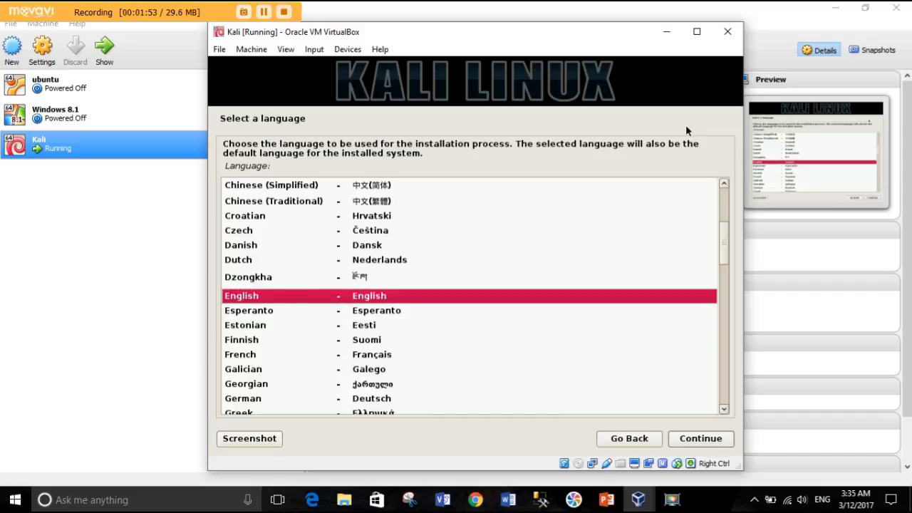
Accept English as the installation language, United States as the location and American English as the keymap.
left_click(711, 446)
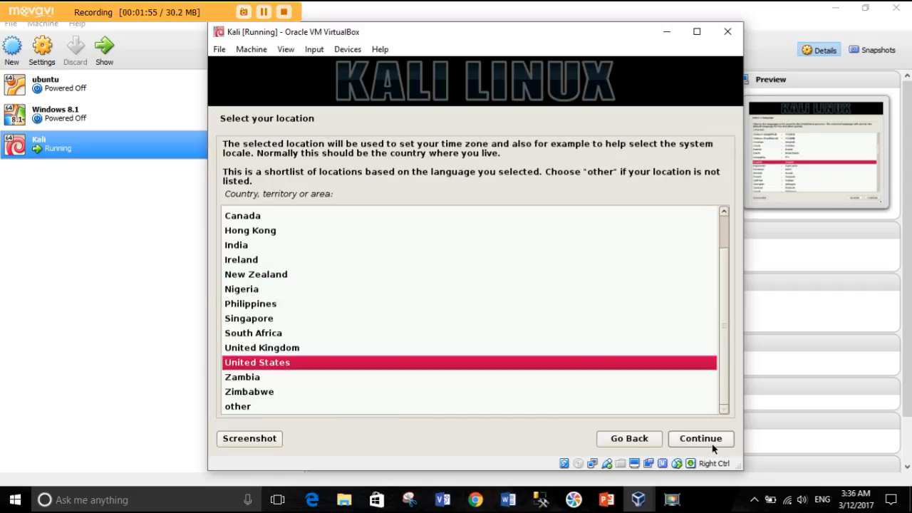
left_click(711, 446)
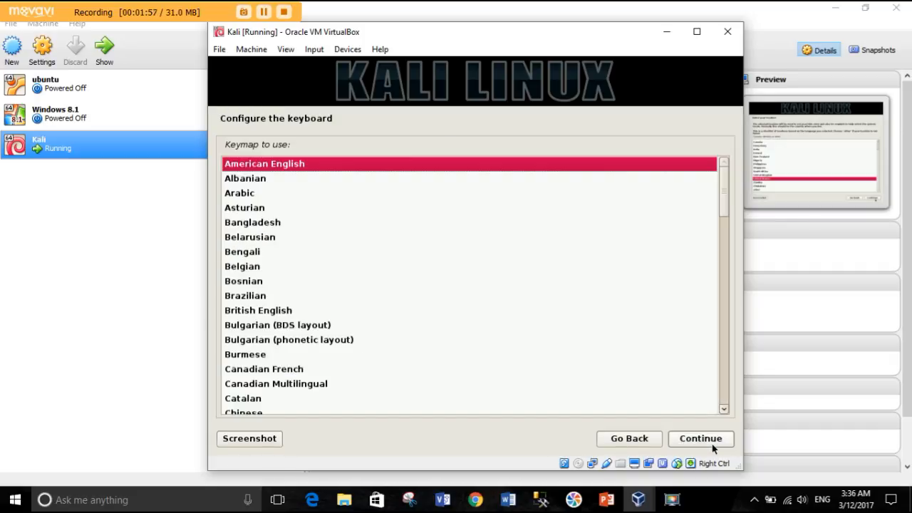
left_click(712, 446)
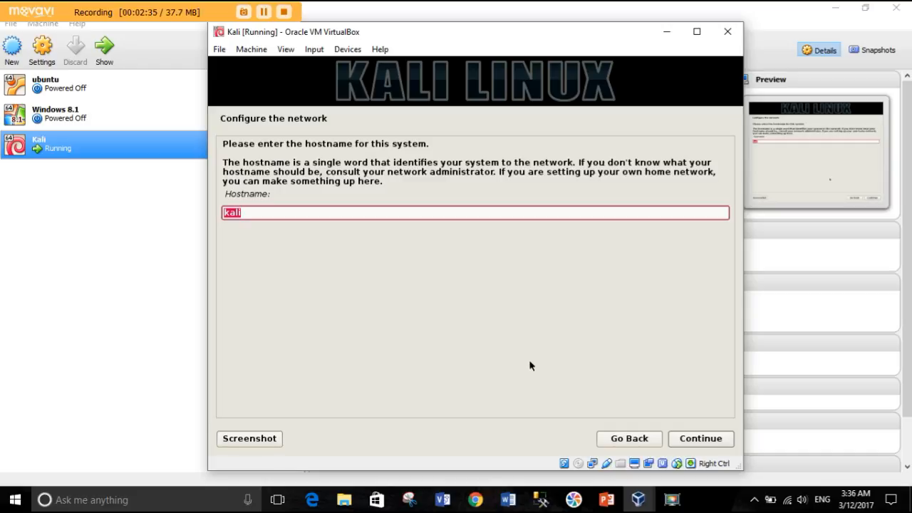
Accept the hostname kali and continue through user setup with the root password left empty.
left_click(708, 440)
left_click(701, 439)
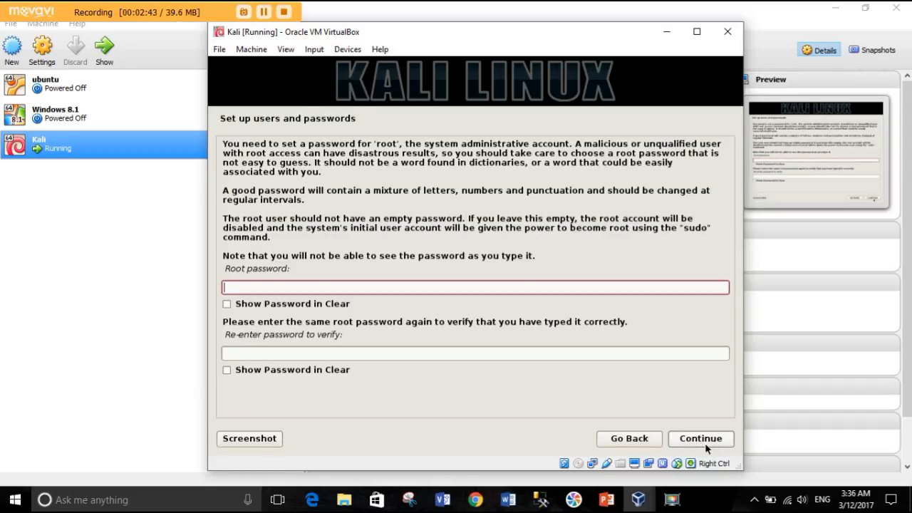
left_click(705, 442)
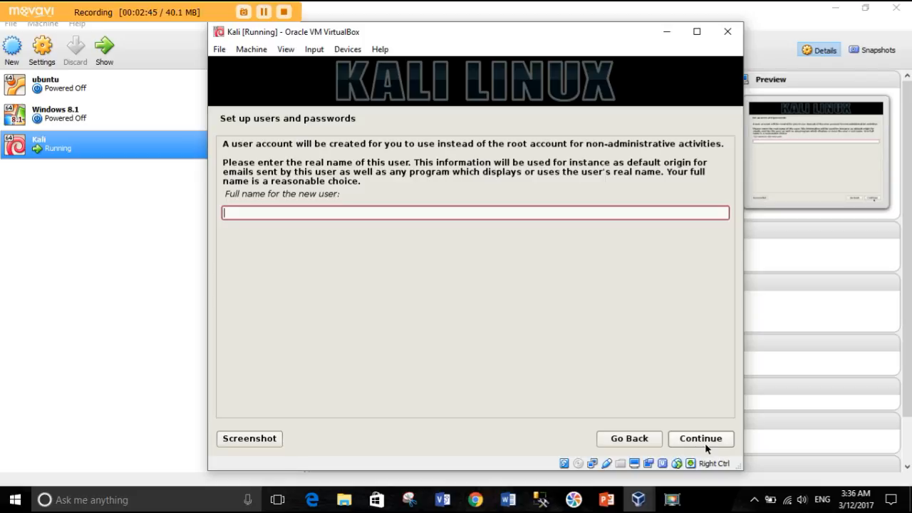
Enter the new user's full name and accept the suggested username for the account.
type("New")
key("BackSpace")
key("BackSpace")
key("BackSpace")
type("Niraj")
left_click(704, 441)
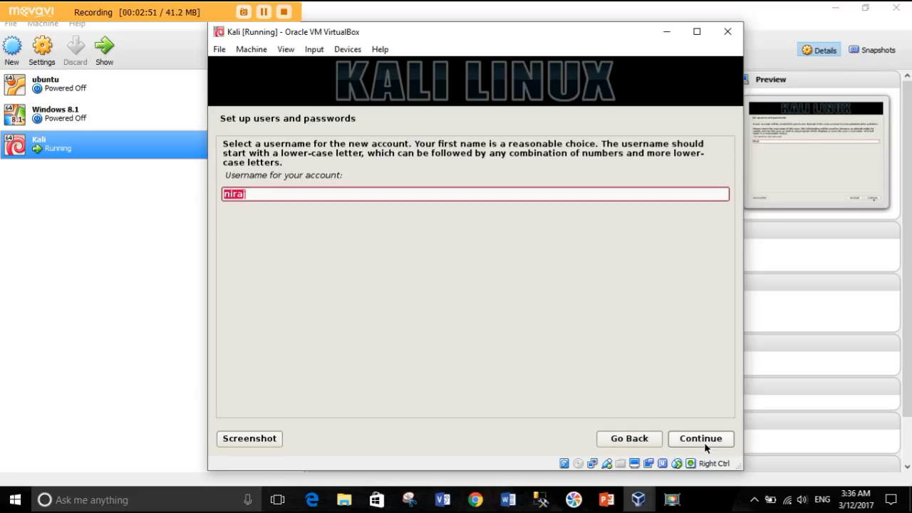
left_click(704, 442)
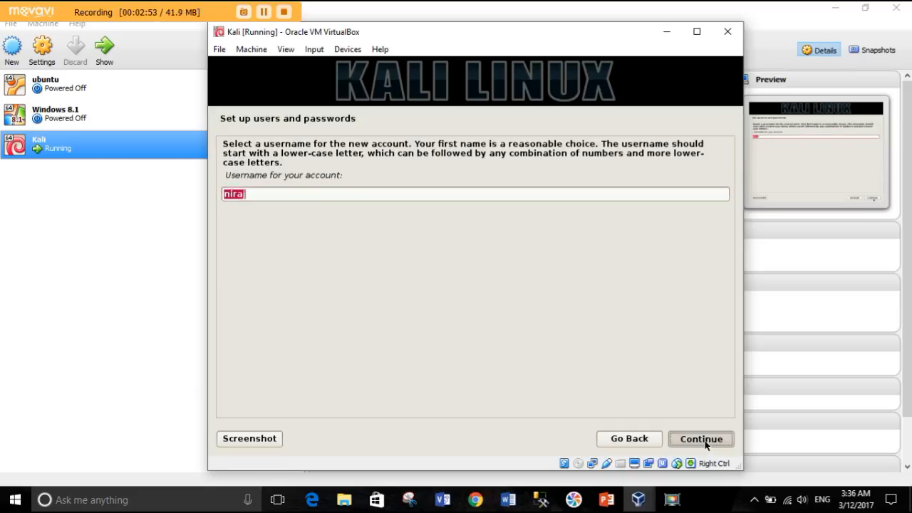
Enter the new user's password, repeat it for verification and continue to the clock configuration.
type("**********")
key("Tab")
key("Tab")
type("**********")
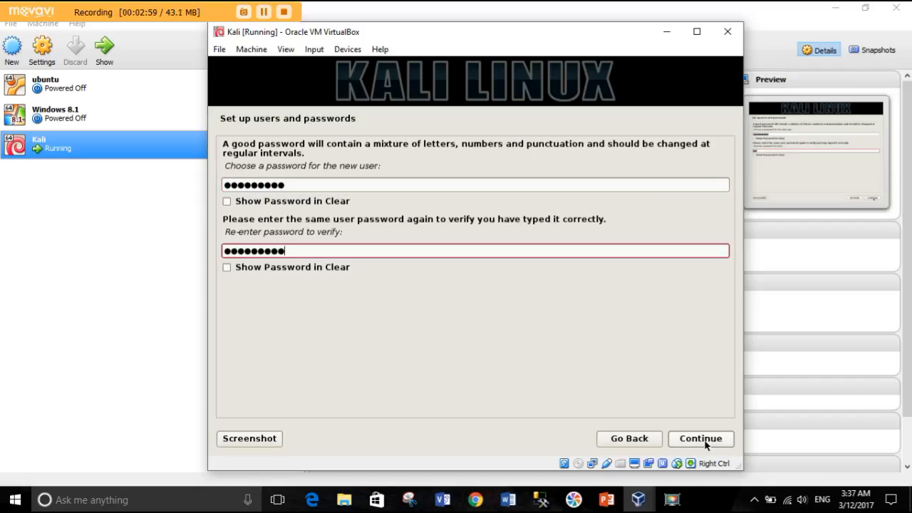
left_click(705, 440)
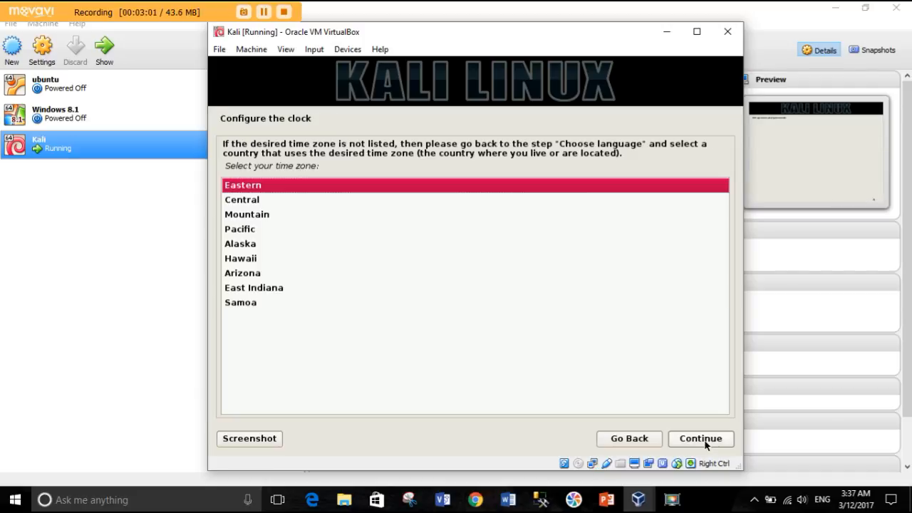
Set the time zone to Central and choose the guided partitioning method that uses the entire disk.
left_click(347, 200)
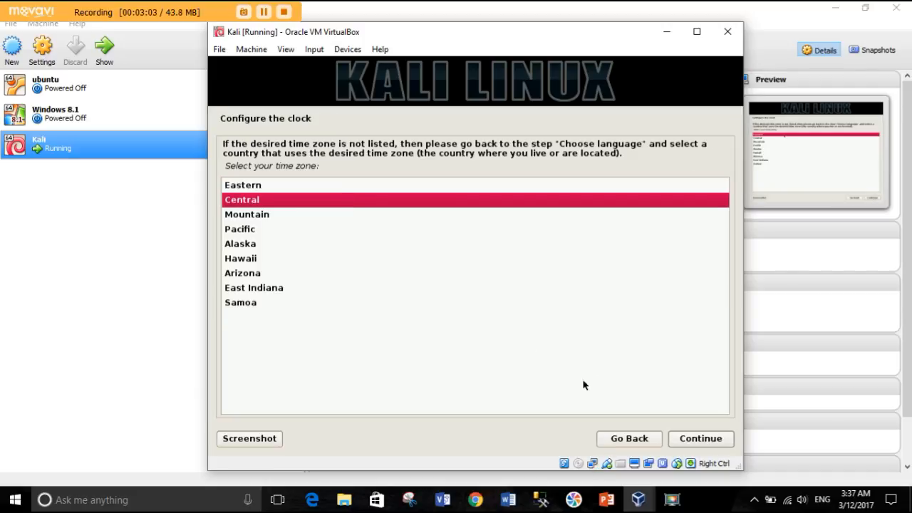
left_click(688, 438)
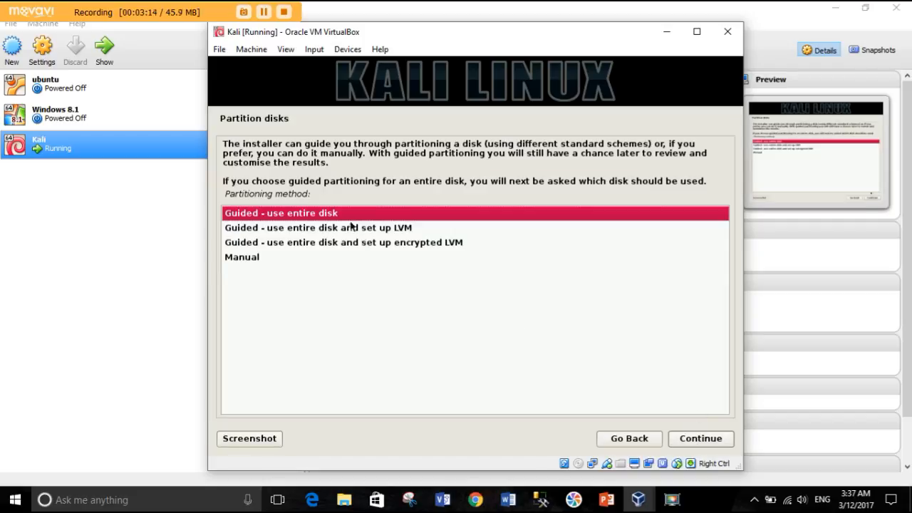
left_click(343, 216)
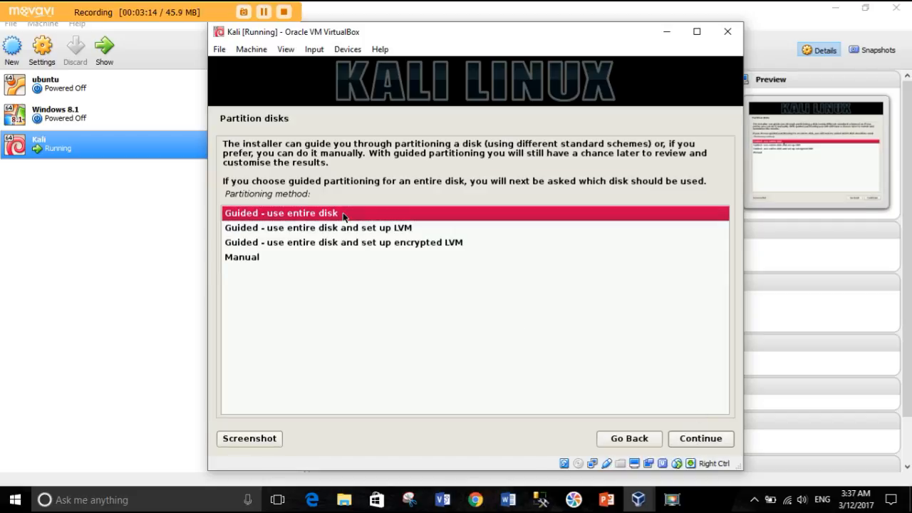
left_click(720, 445)
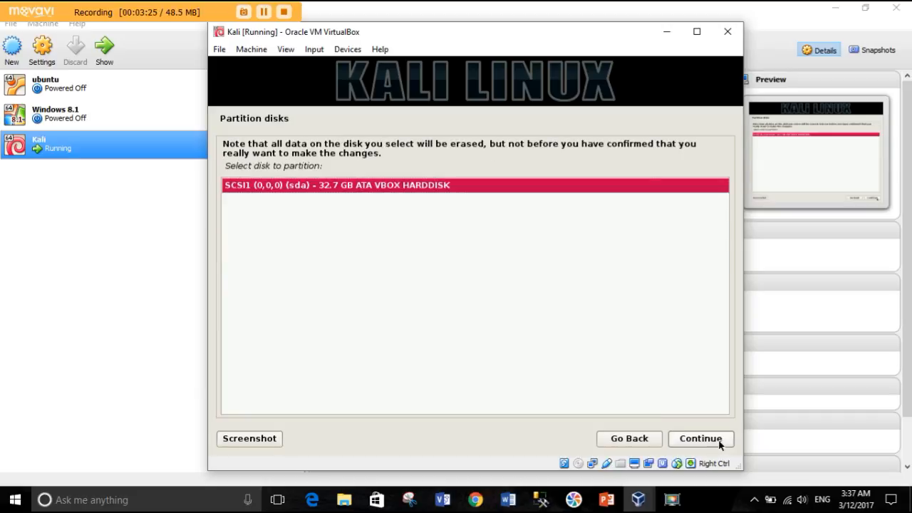
Accept the VBOX hard disk for partitioning and apply the Separate /home partition scheme.
left_click(719, 445)
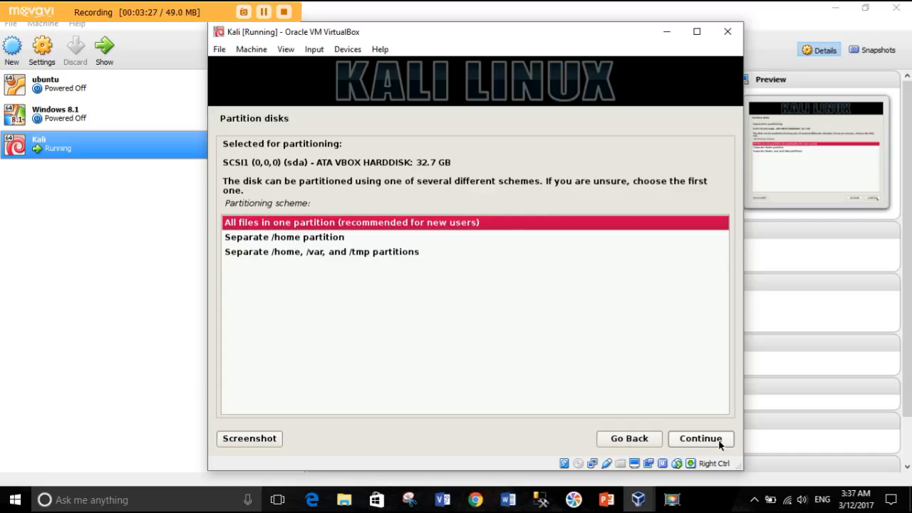
left_click(299, 238)
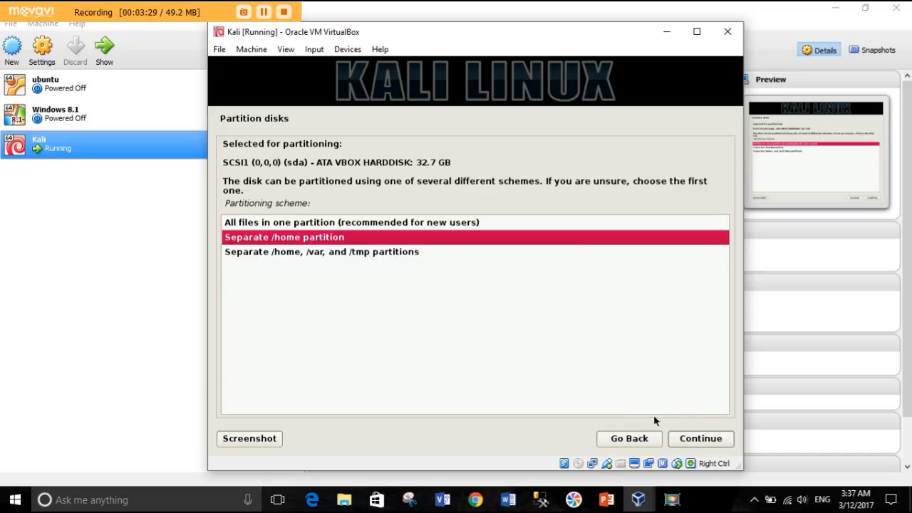
left_click(698, 440)
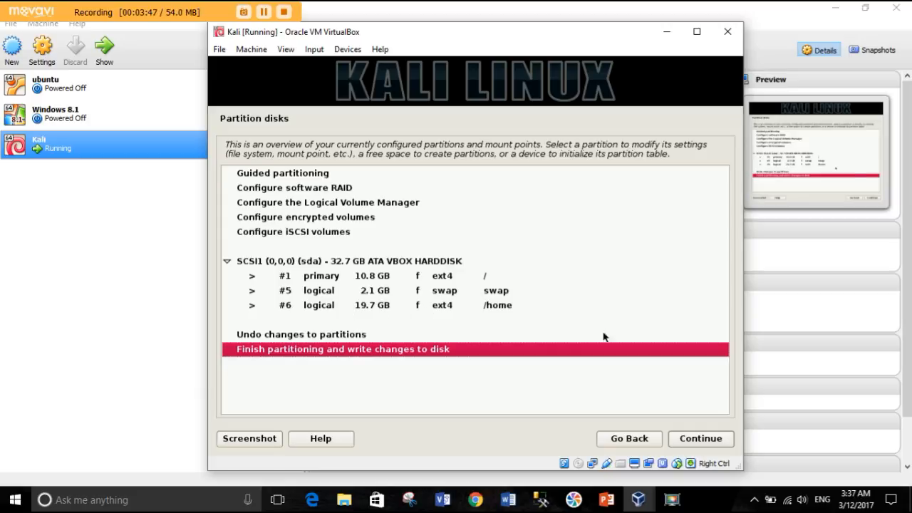
Finish partitioning and confirm with Yes that the changes are written to the disk.
left_click(696, 442)
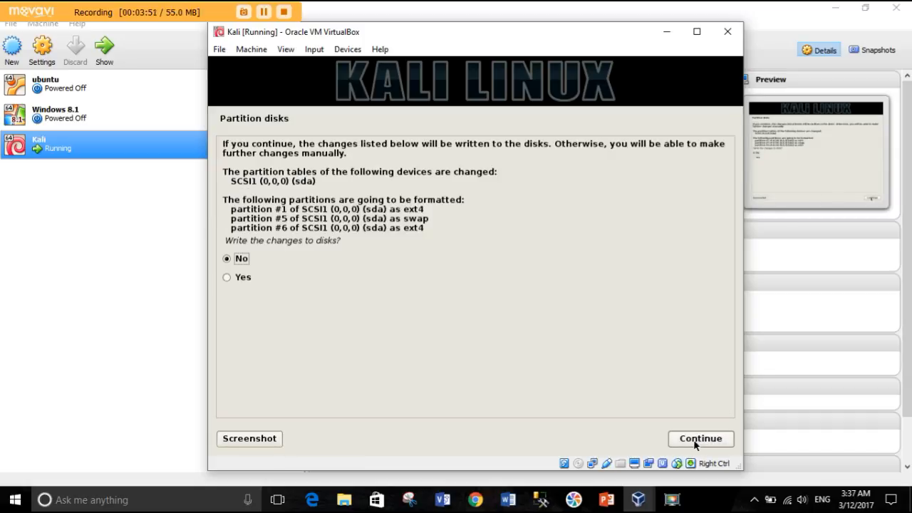
left_click(239, 279)
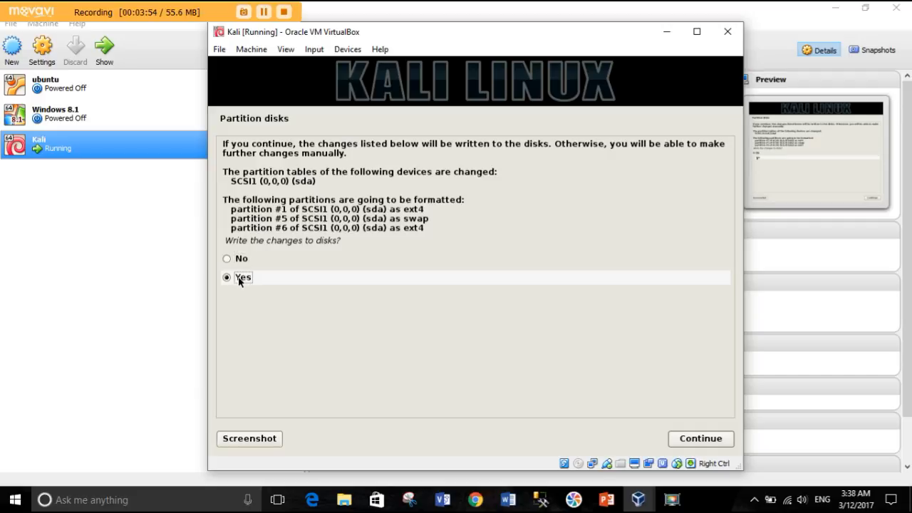
left_click(686, 440)
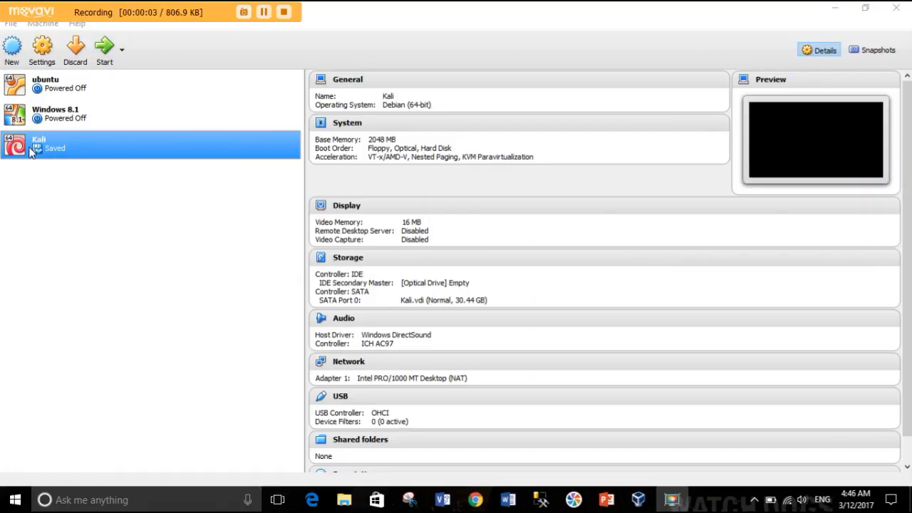
Start the saved Kali virtual machine and submit the account's username at its login screen.
left_click(104, 57)
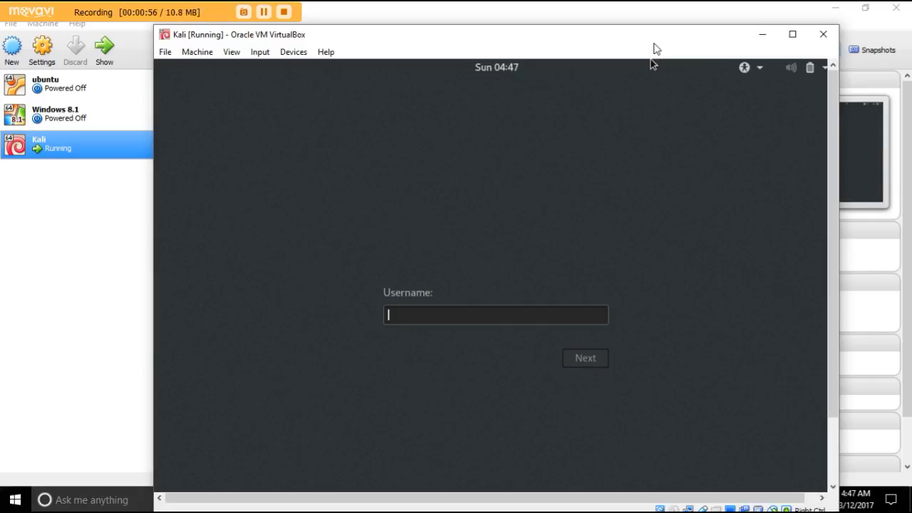
type("niraj")
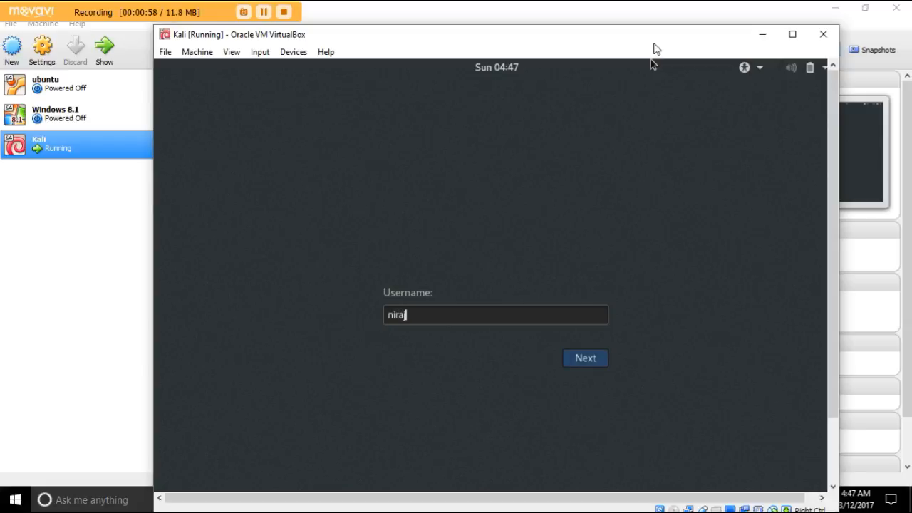
left_click(584, 359)
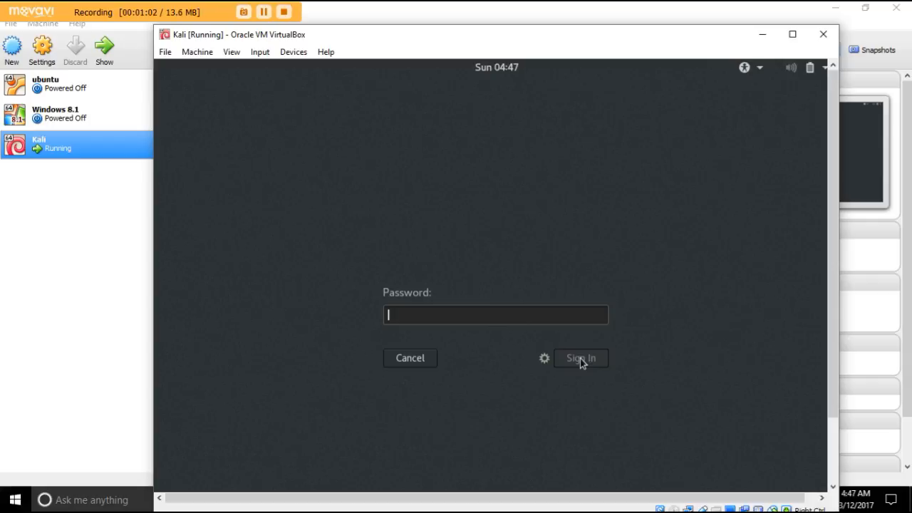
Enter the account password, correcting the first entry, and sign in to the Kali desktop.
type("•••••••")
key("BackSpace")
key("BackSpace")
key("BackSpace")
key("BackSpace")
key("BackSpace")
key("BackSpace")
key("BackSpace")
type("•••••••••")
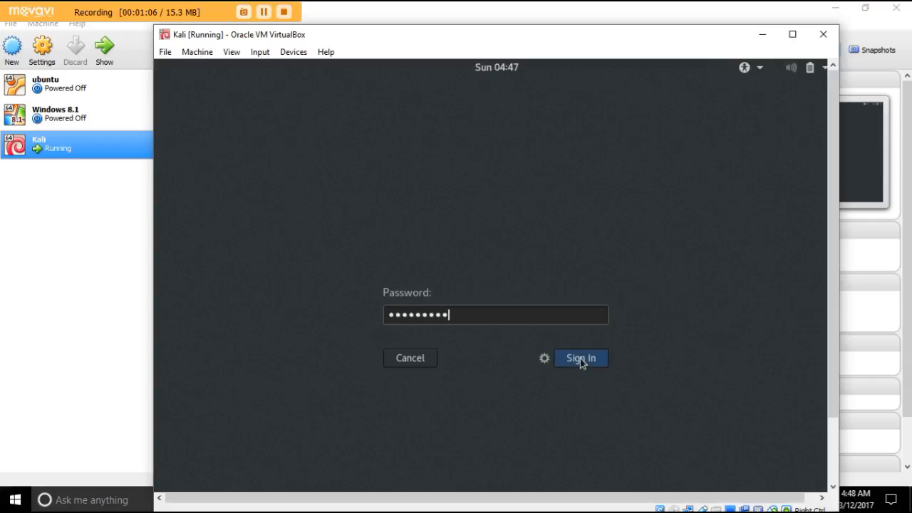
left_click(581, 358)
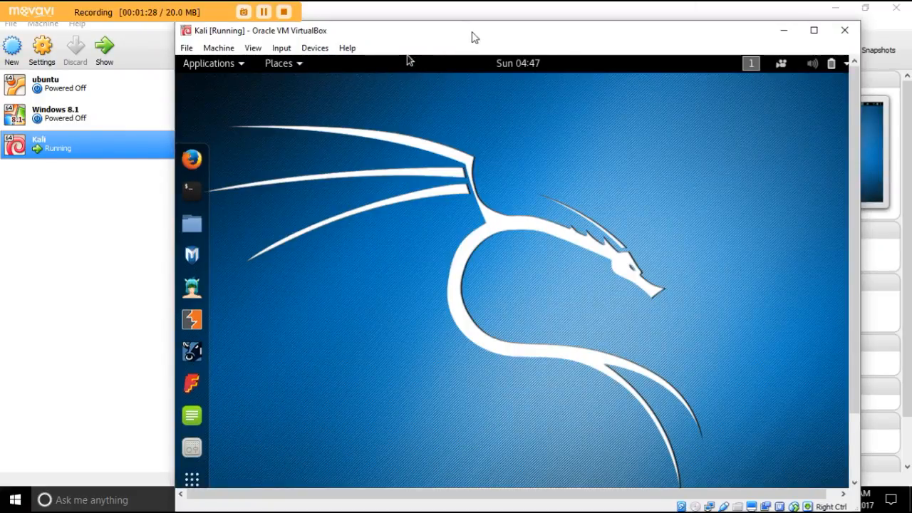
Minimize the VirtualBox manager and reposition the Kali virtual machine window on the Windows desktop.
left_click(835, 7)
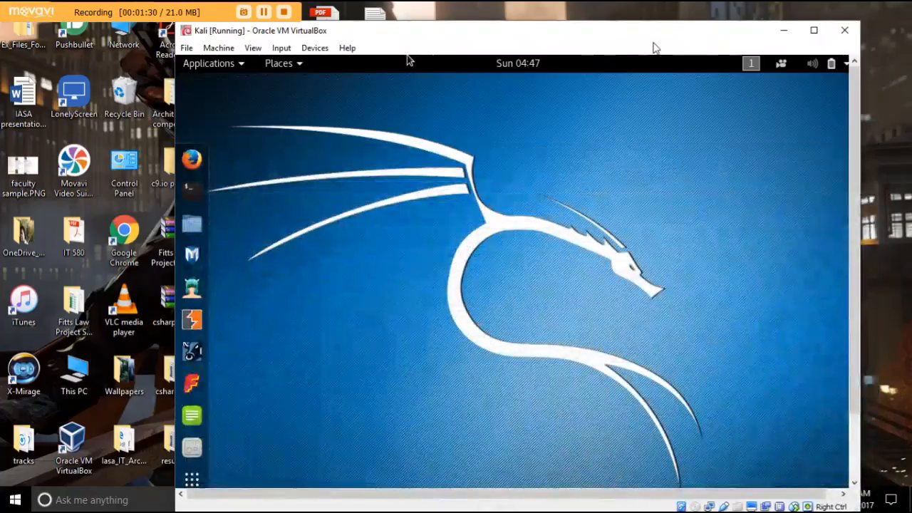
mouse_move(645, 42)
left_mouse_down()
mouse_move(746, 53)
mouse_move(659, 33)
left_mouse_up()
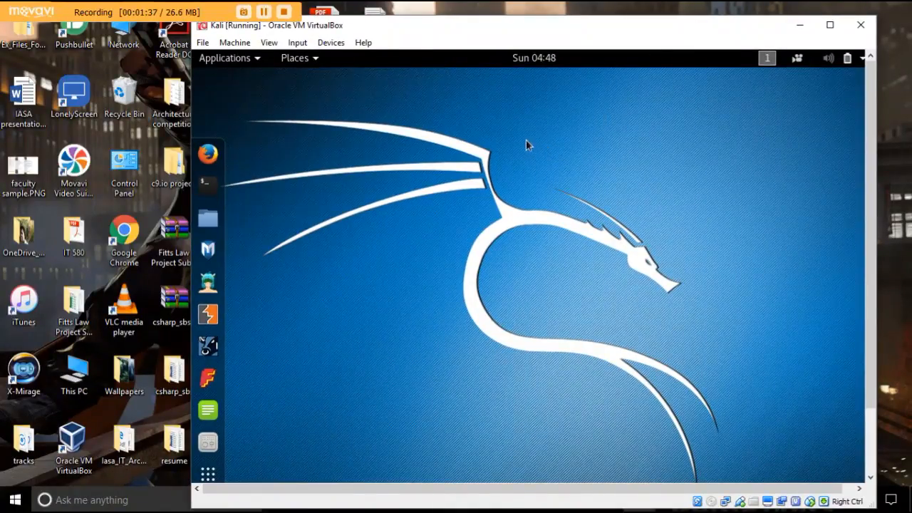
Open a terminal in Kali and start the Python interpreter with the command python.
left_click(214, 186)
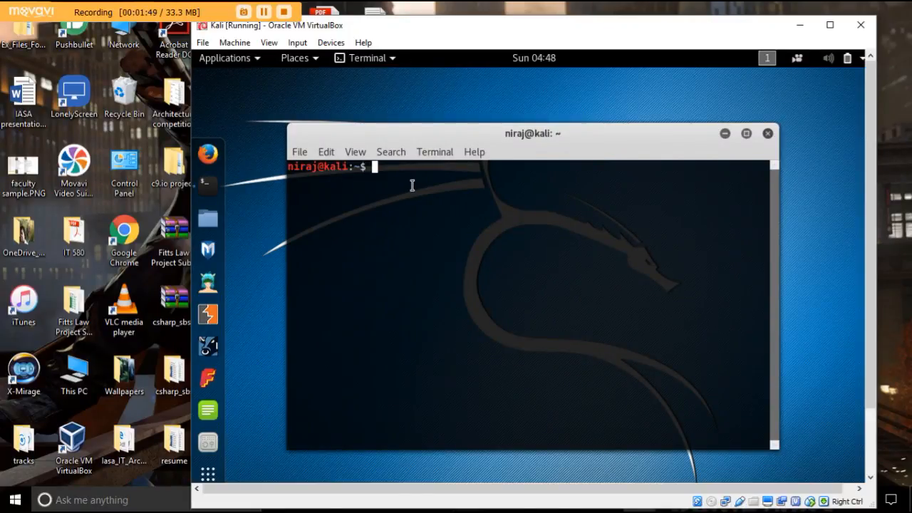
type("python")
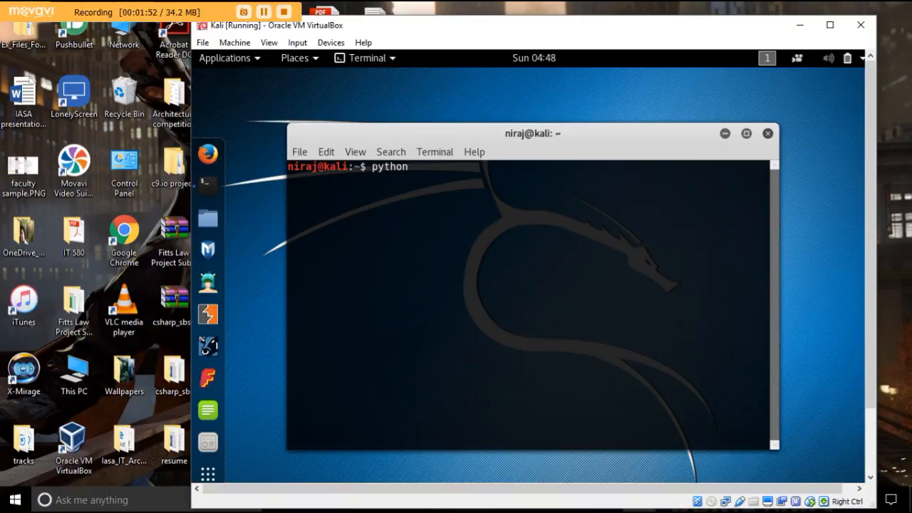
key("Return")
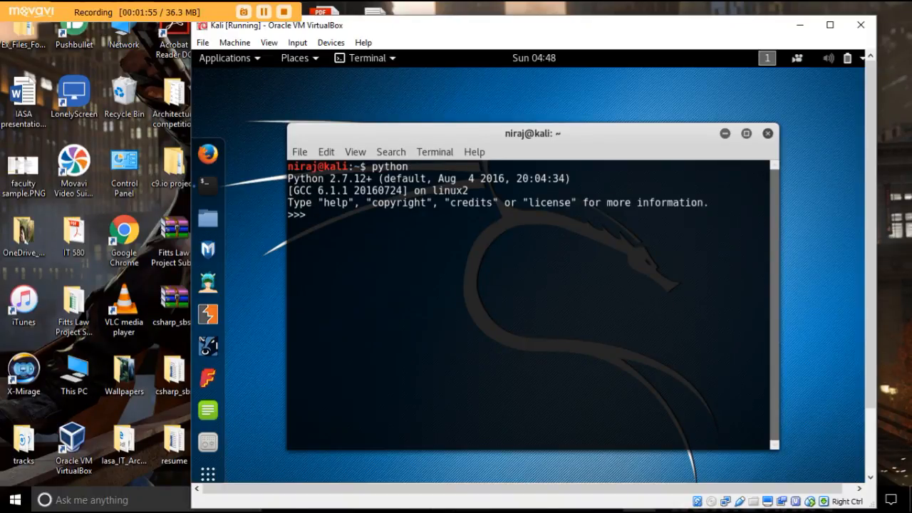
Evaluate 6+9 in the Python interpreter and leave it with exit().
type("+")
key("BackSpace")
type("6+9")
key("Return")
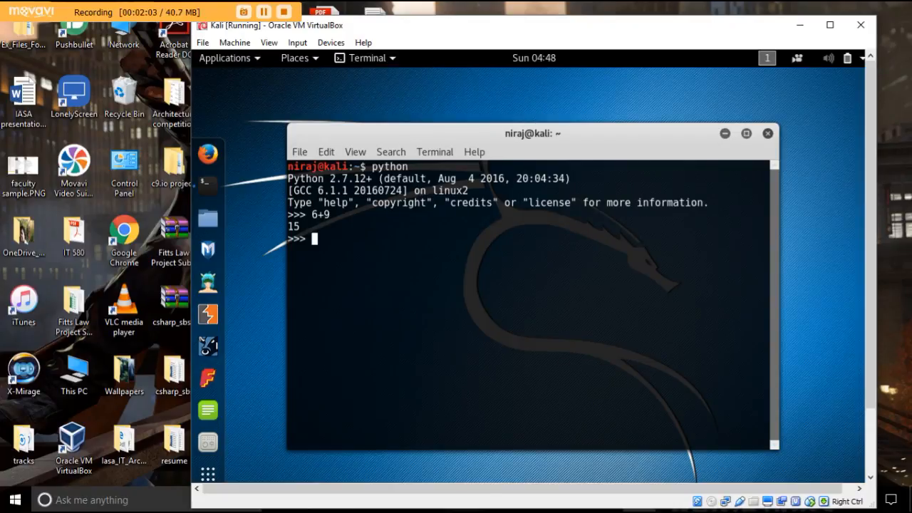
type("exit()")
key("Return")
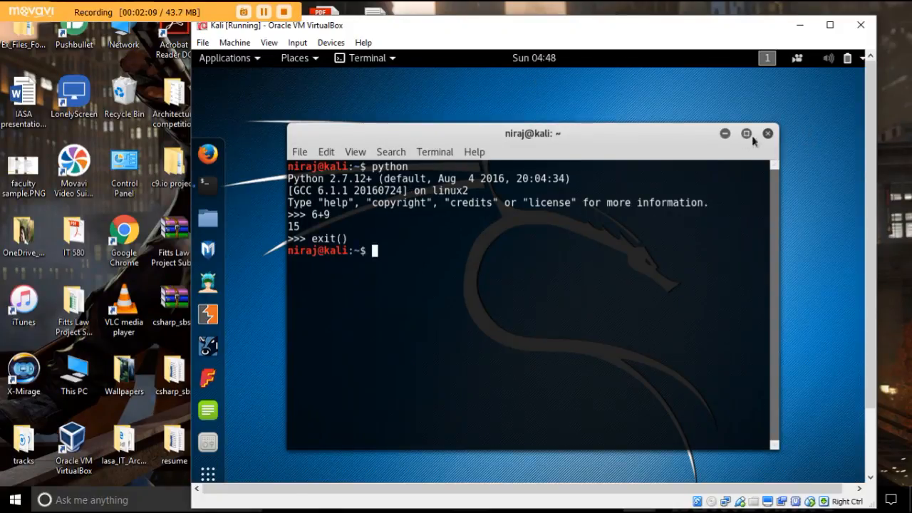
Open Firefox in Kali, close the two failed-page tabs and move the browser window clear of the dock.
left_click(208, 154)
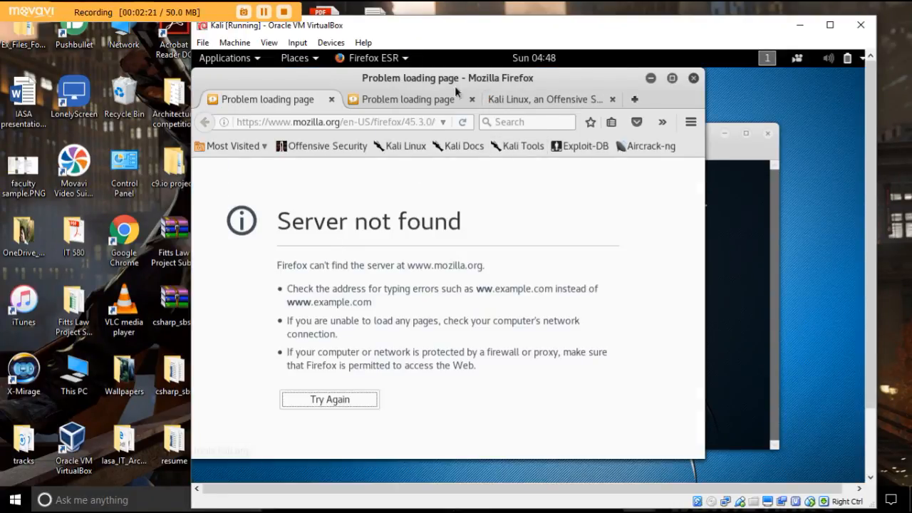
left_click(333, 100)
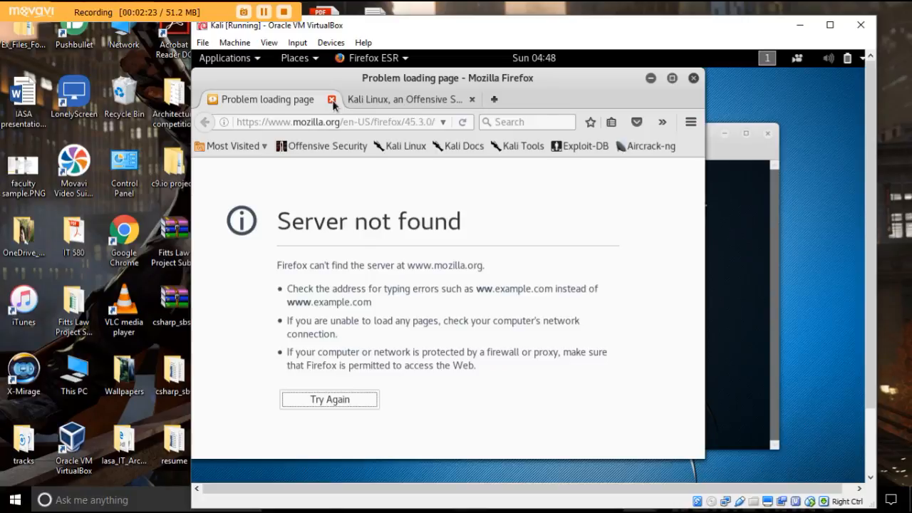
left_click(331, 99)
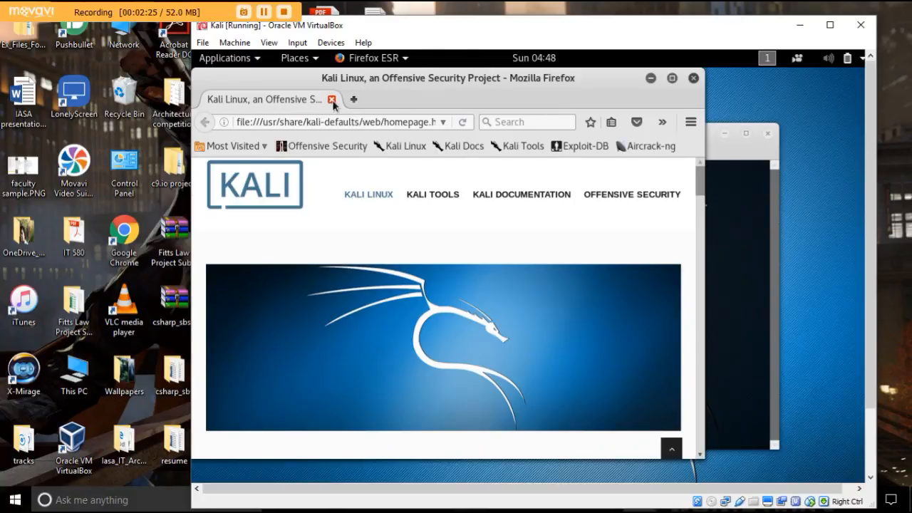
left_click_drag(358, 77, 476, 93)
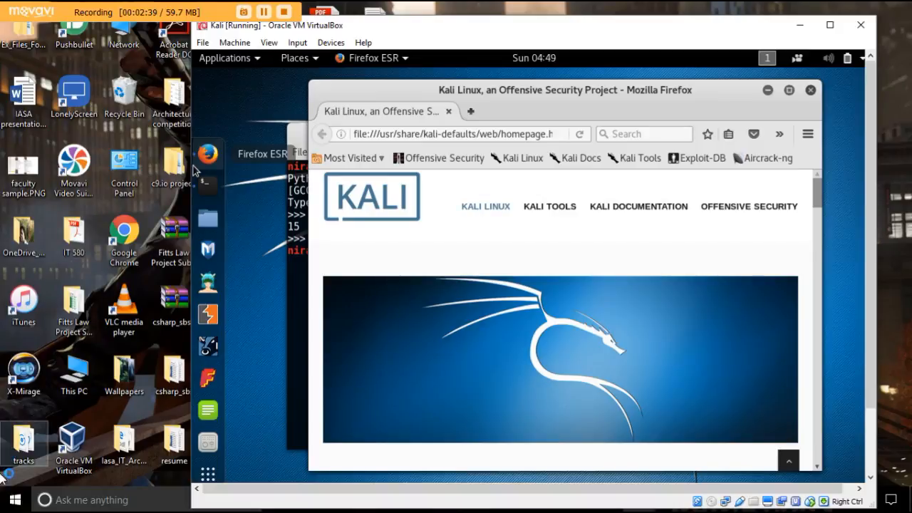
left_click(14, 501)
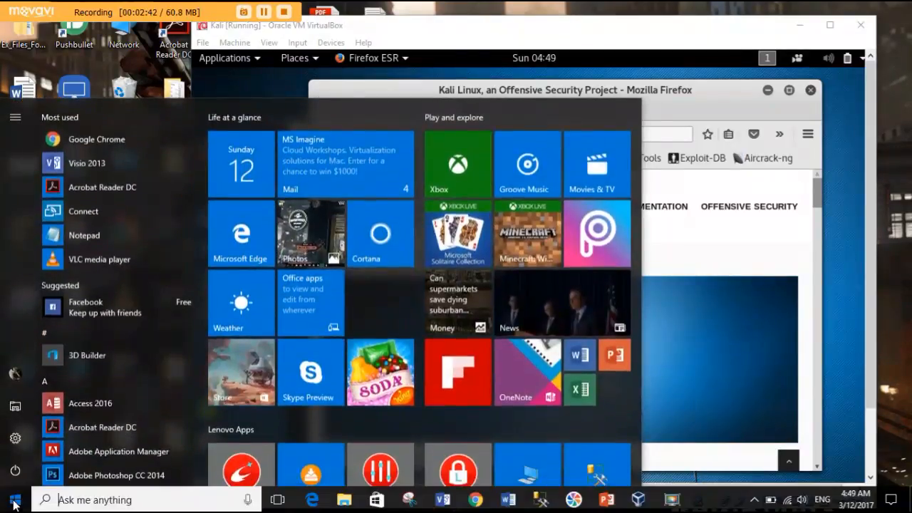
left_click(14, 501)
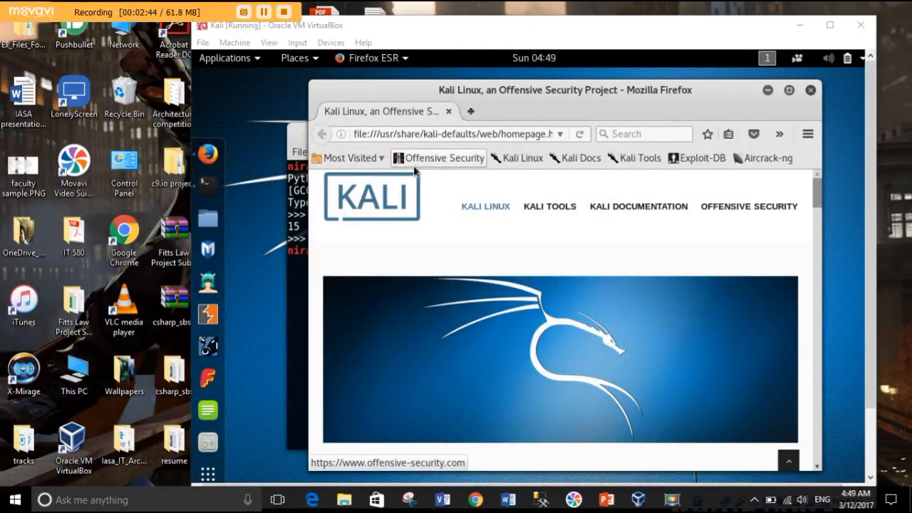
left_click(492, 95)
left_click_drag(492, 95, 488, 85)
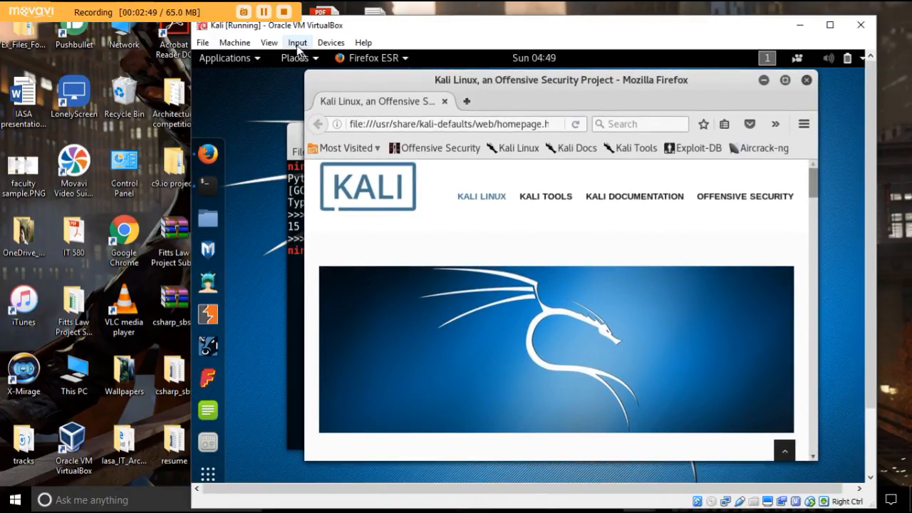
View the general VirtualBox preferences, cancel them and open the Kali machine's settings.
left_click(205, 44)
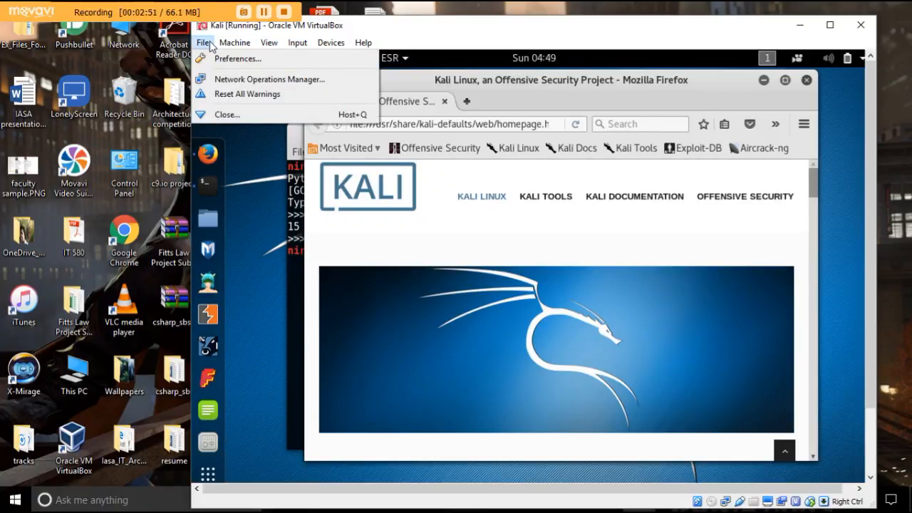
left_click(218, 59)
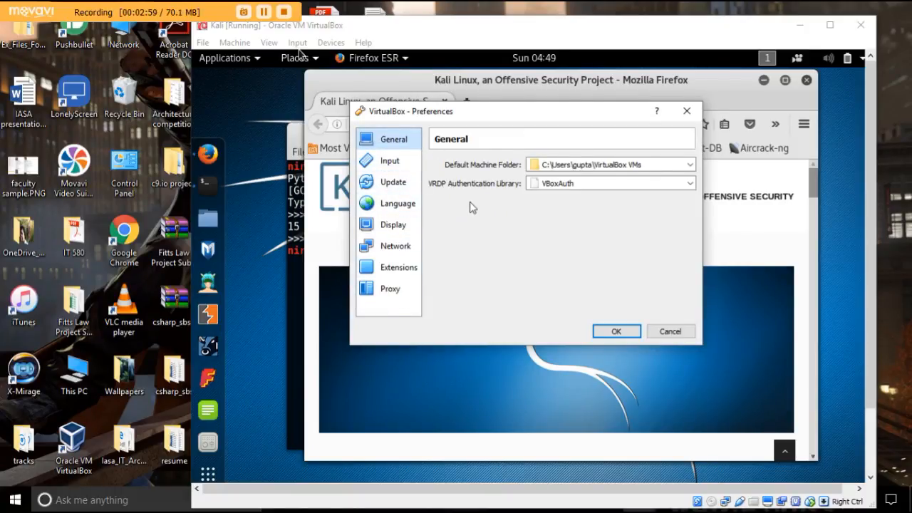
left_click(663, 332)
left_click(237, 46)
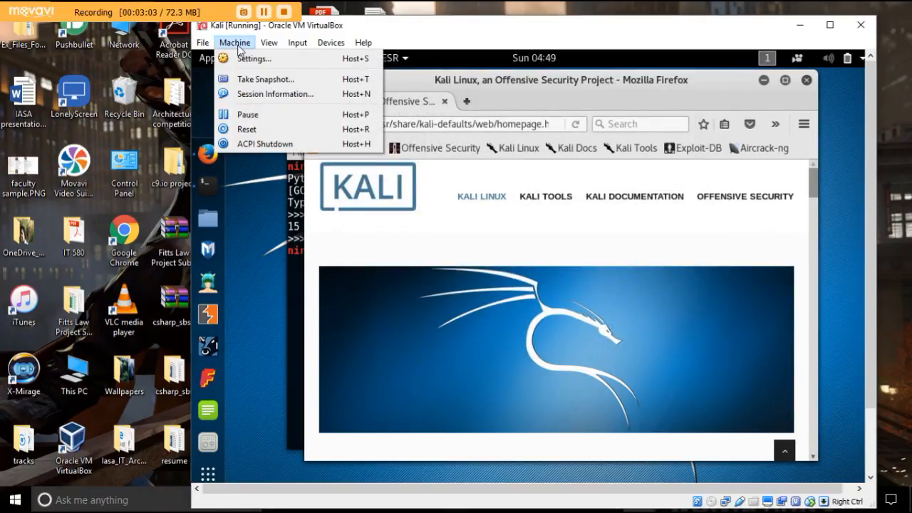
left_click(246, 59)
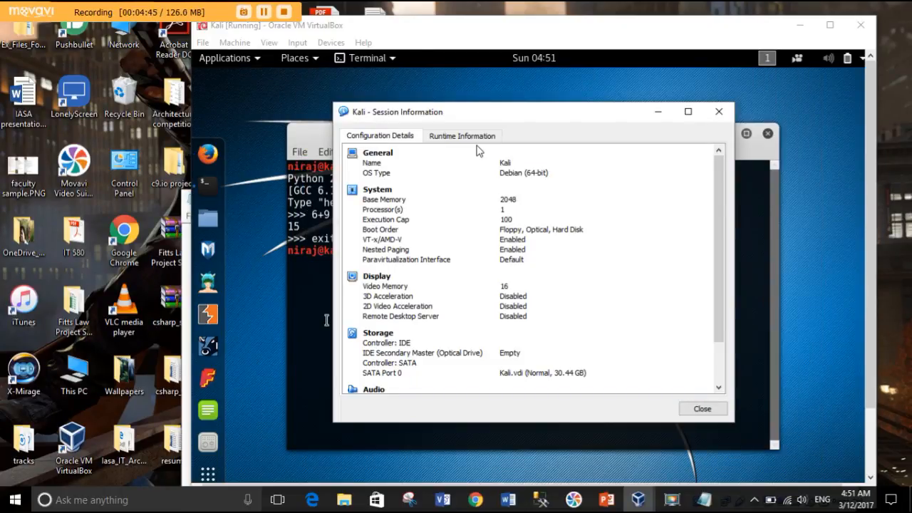
Review the runtime attributes, network statistics and storage statistics in Kali's session information.
left_click(476, 137)
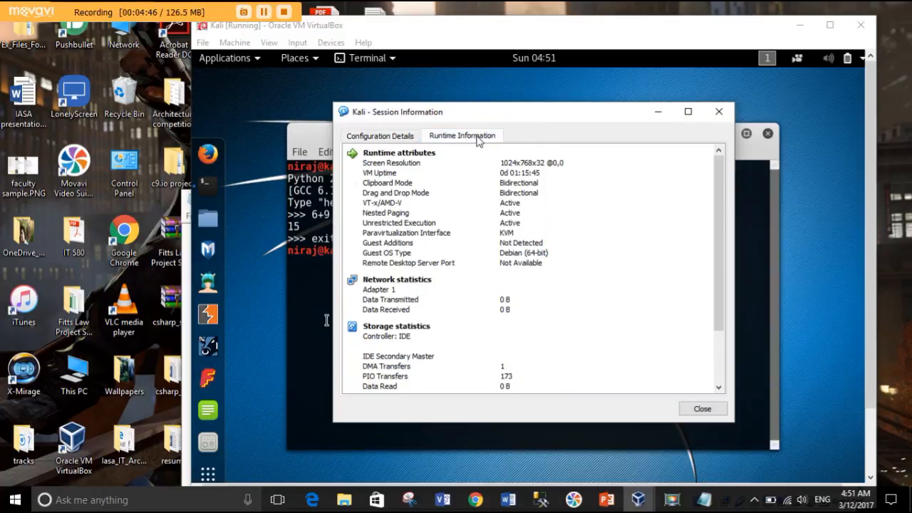
scroll(551, 302, "down", 2)
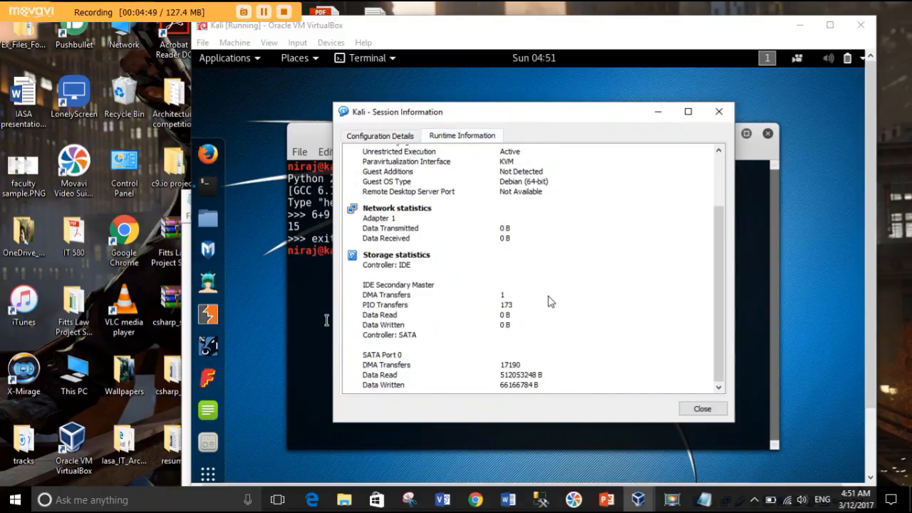
Close Kali's session information and review the running machine's pause, reset and shutdown commands and its full-screen display option.
left_click(702, 409)
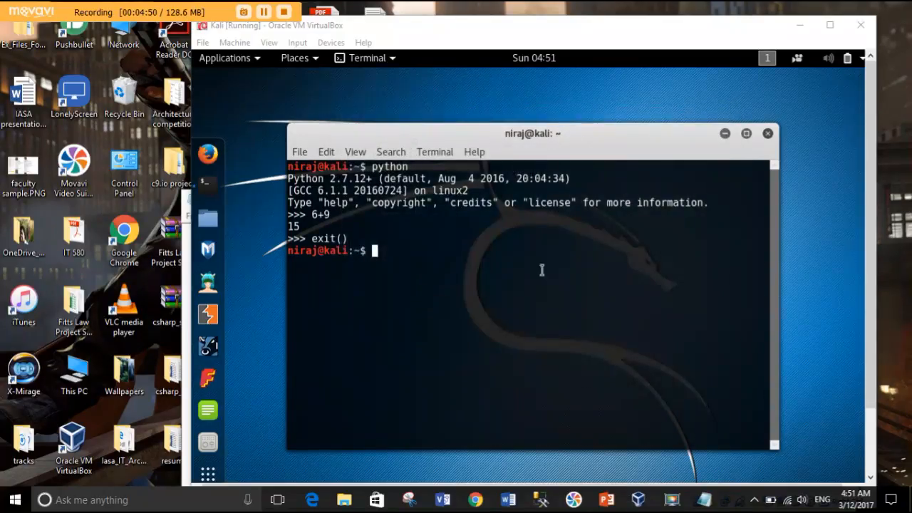
left_click(235, 43)
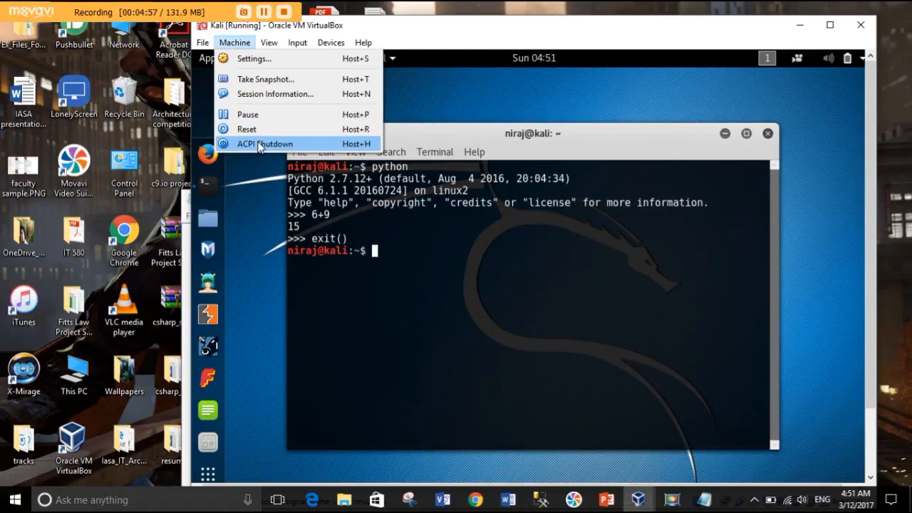
left_click(235, 43)
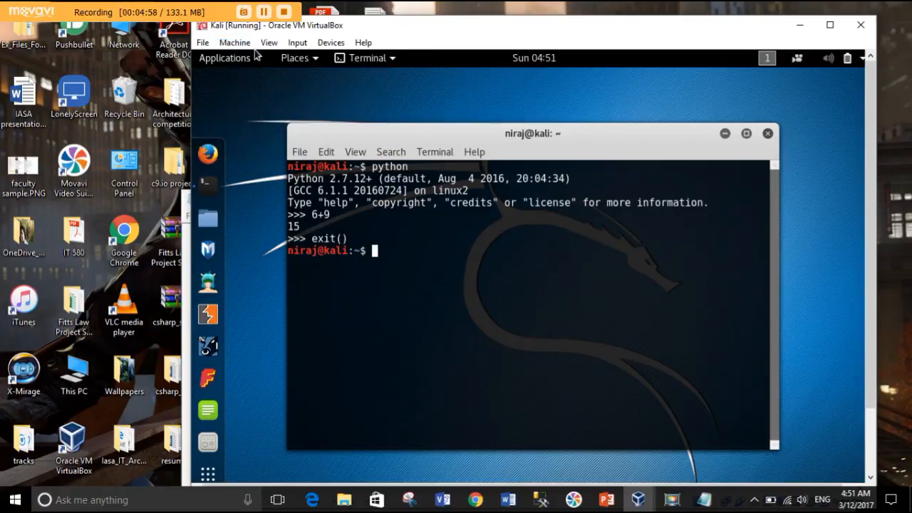
left_click(269, 44)
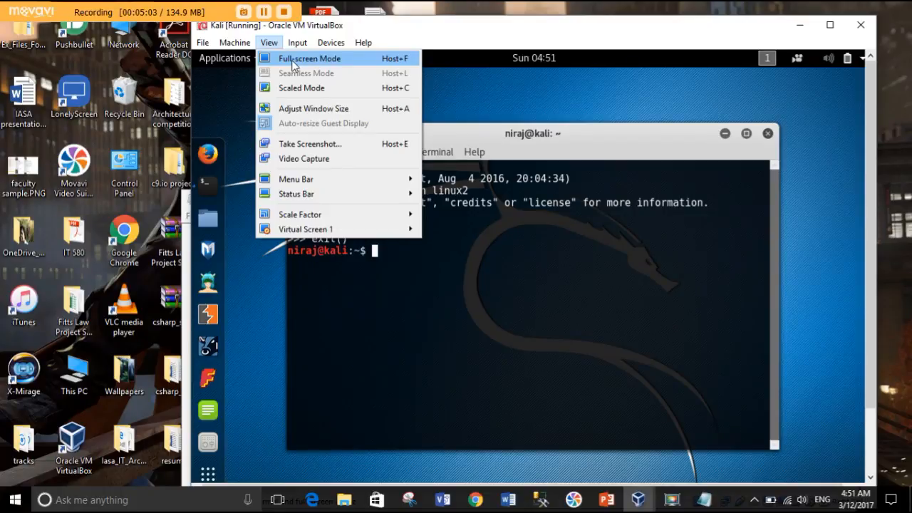
left_click(293, 63)
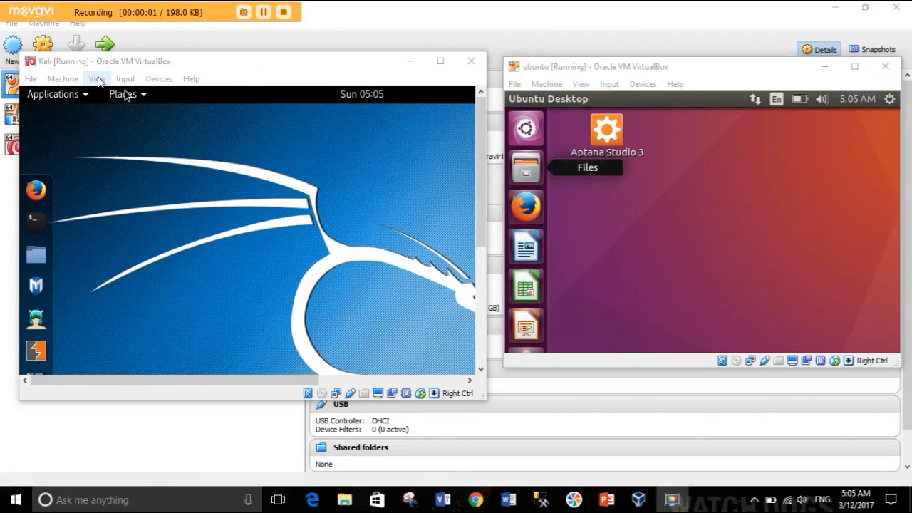
Review the Kali machine's menu bar and scale factor options, its optical drive images and its network adapter options.
left_click(98, 79)
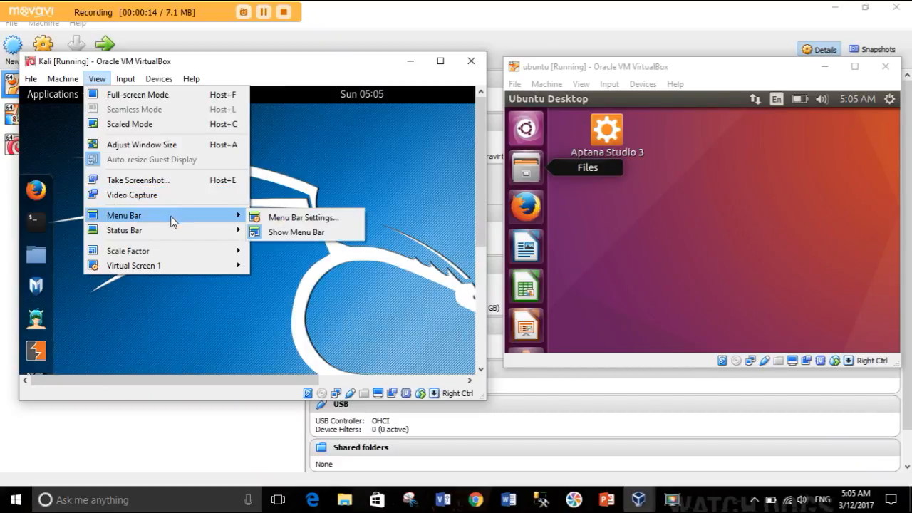
mouse_move(174, 256)
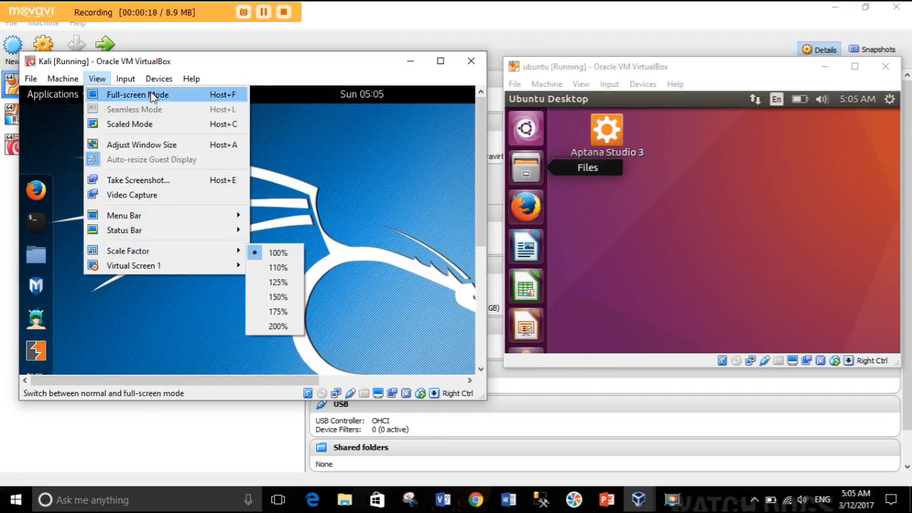
mouse_move(135, 80)
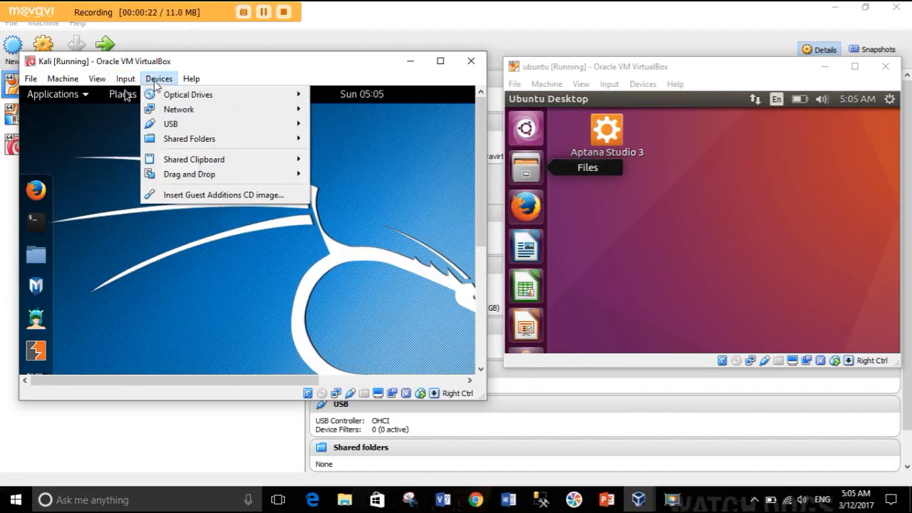
mouse_move(176, 96)
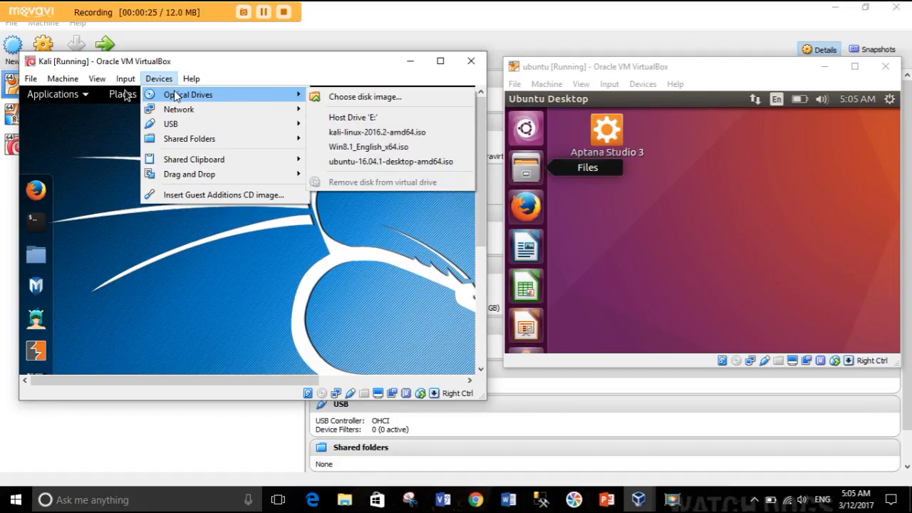
mouse_move(199, 112)
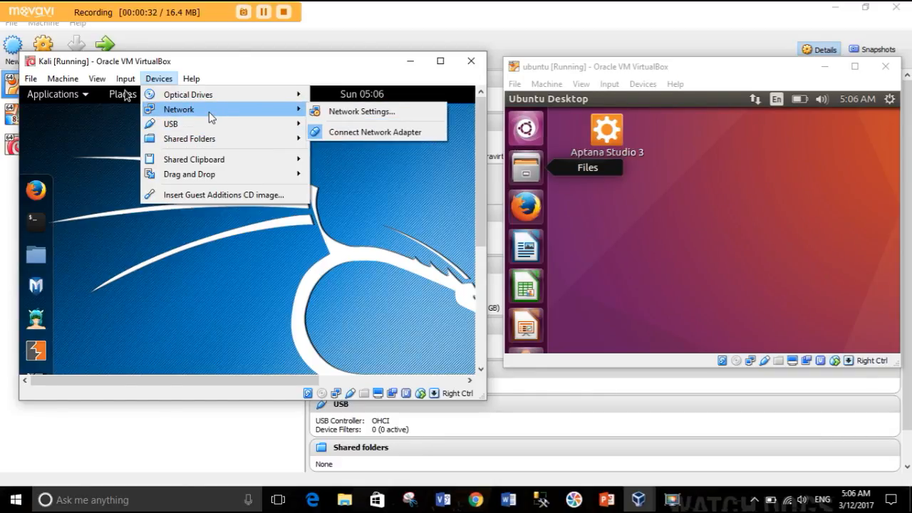
left_click(228, 68)
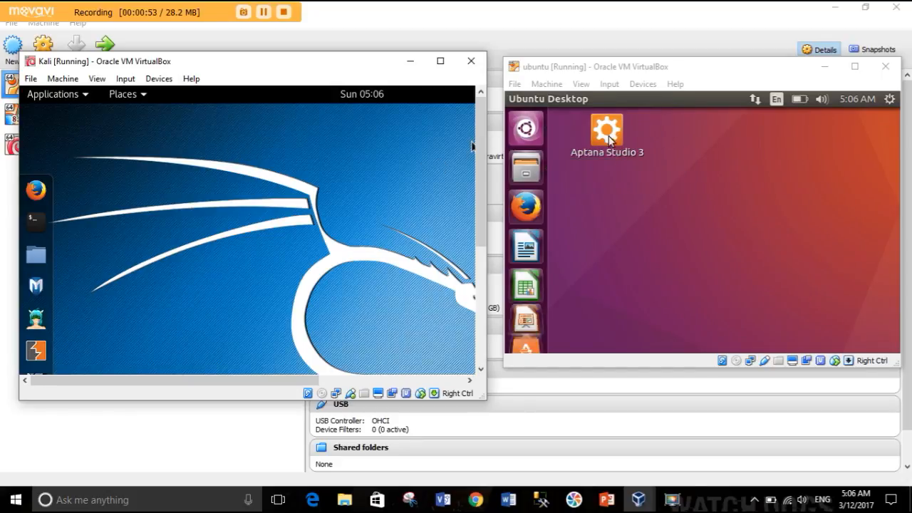
Reposition the Kali machine's window so it sits beside the running Ubuntu machine without covering it.
left_click(674, 180)
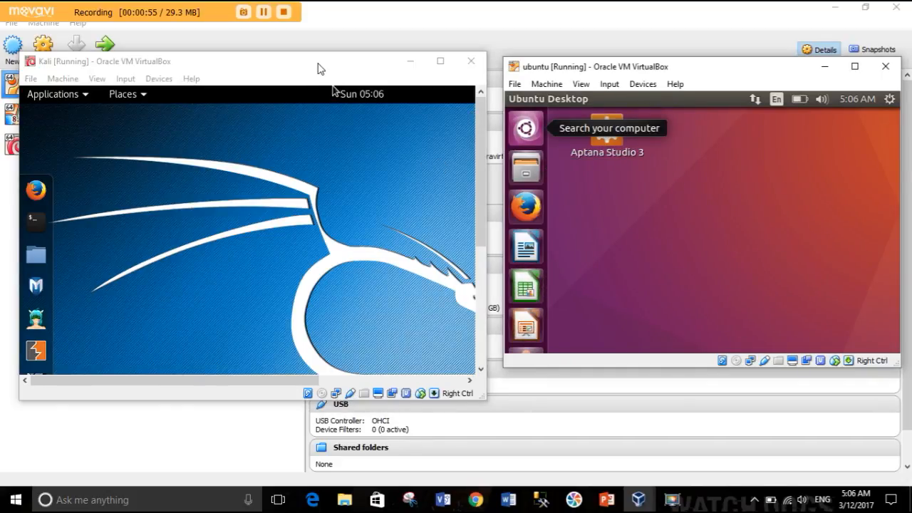
left_click_drag(318, 68, 433, 114)
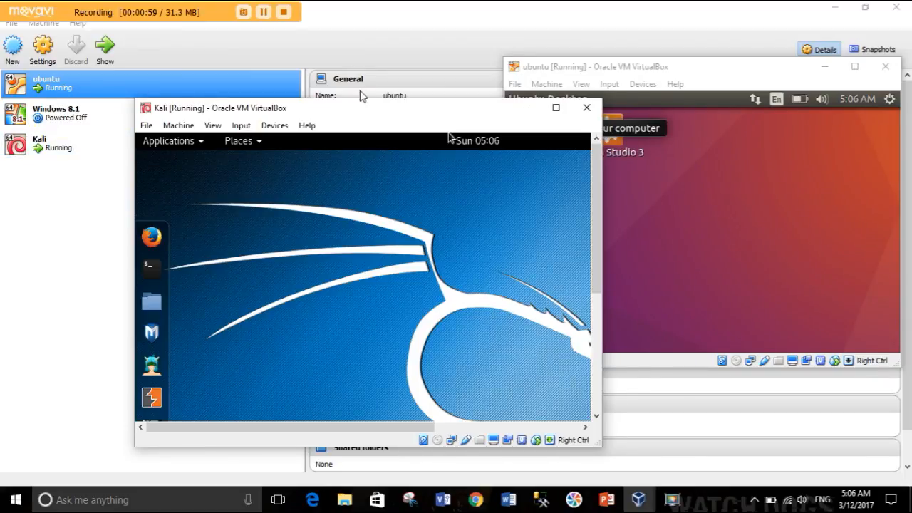
left_click_drag(397, 114, 286, 67)
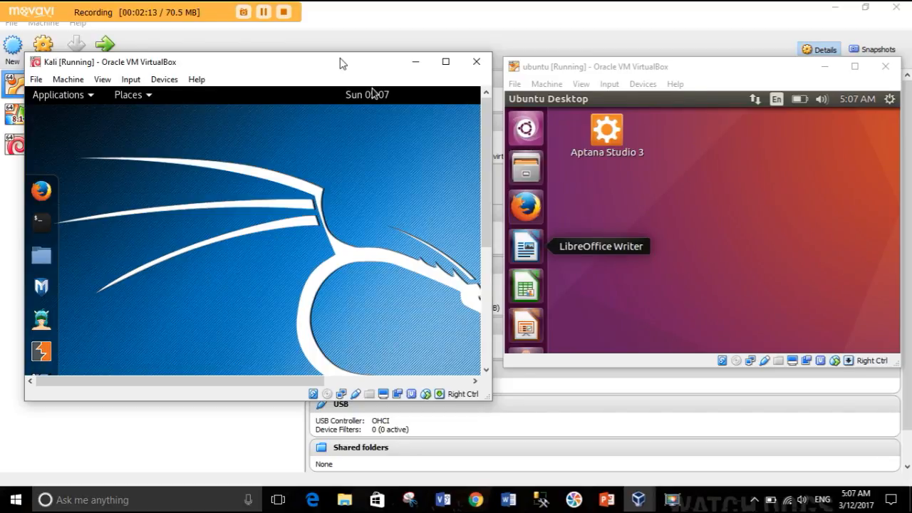
mouse_move(340, 64)
left_mouse_down()
mouse_move(491, 112)
mouse_move(562, 104)
mouse_move(570, 112)
mouse_move(349, 66)
left_mouse_up()
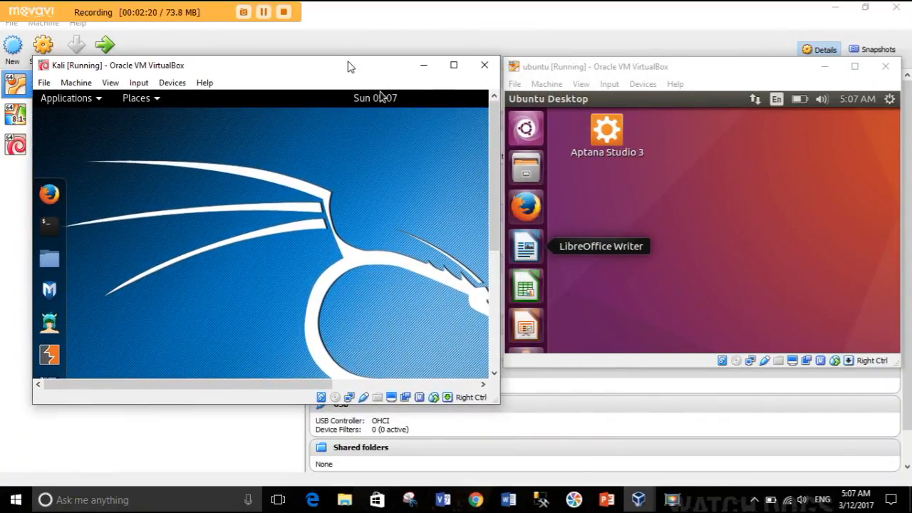